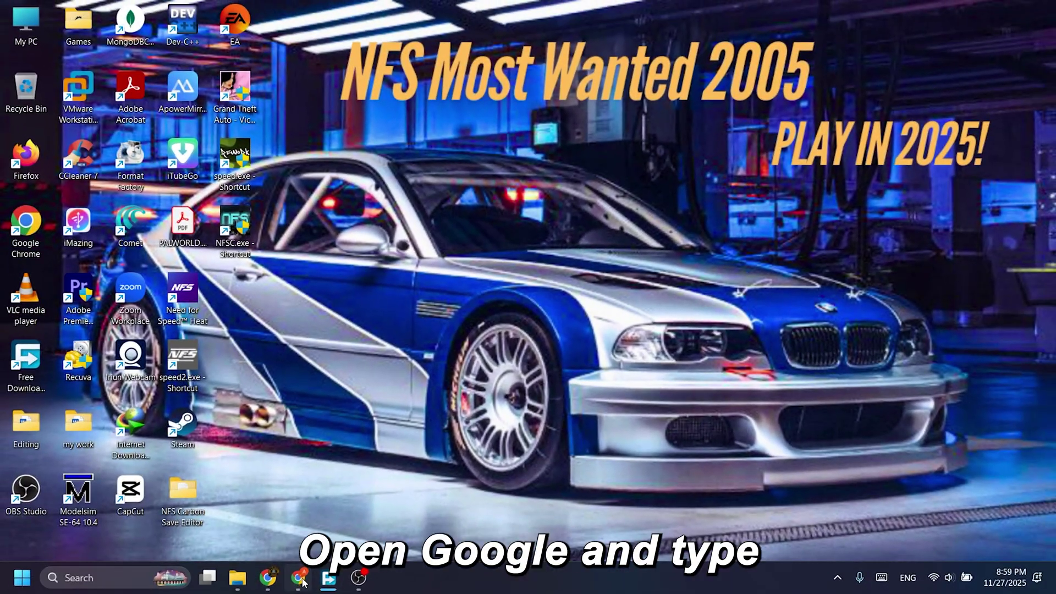
Open Chrome and run a Google search for 'Cheat engine'.
{"action": "left_click", "coordinate": [299, 579]}
{"action": "left_click", "coordinate": [419, 273]}
{"action": "type", "text": "Cheat engi"}
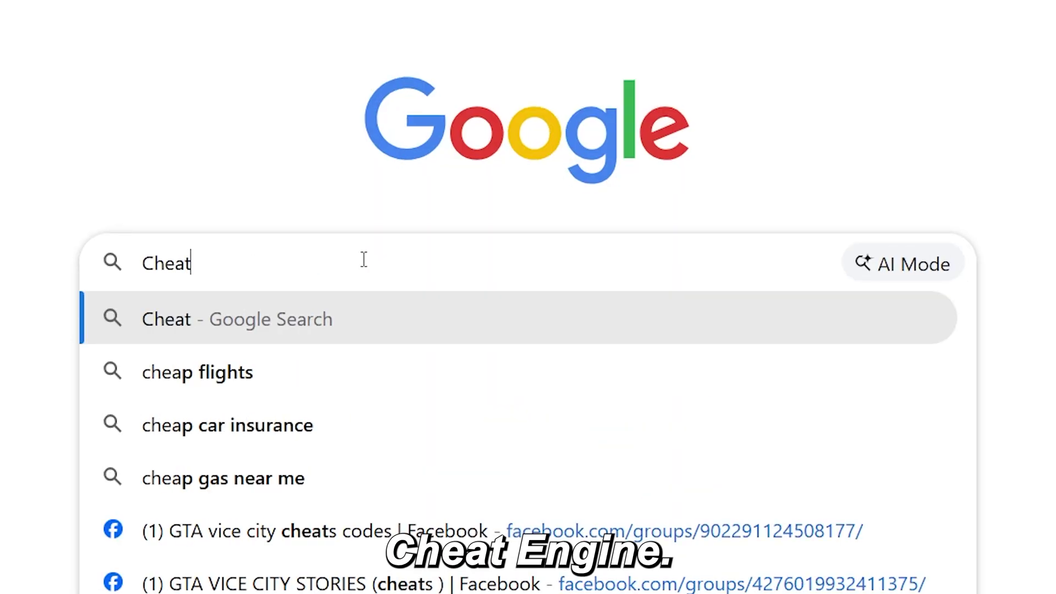
{"action": "type", "text": "ne"}
{"action": "key", "text": "Return"}
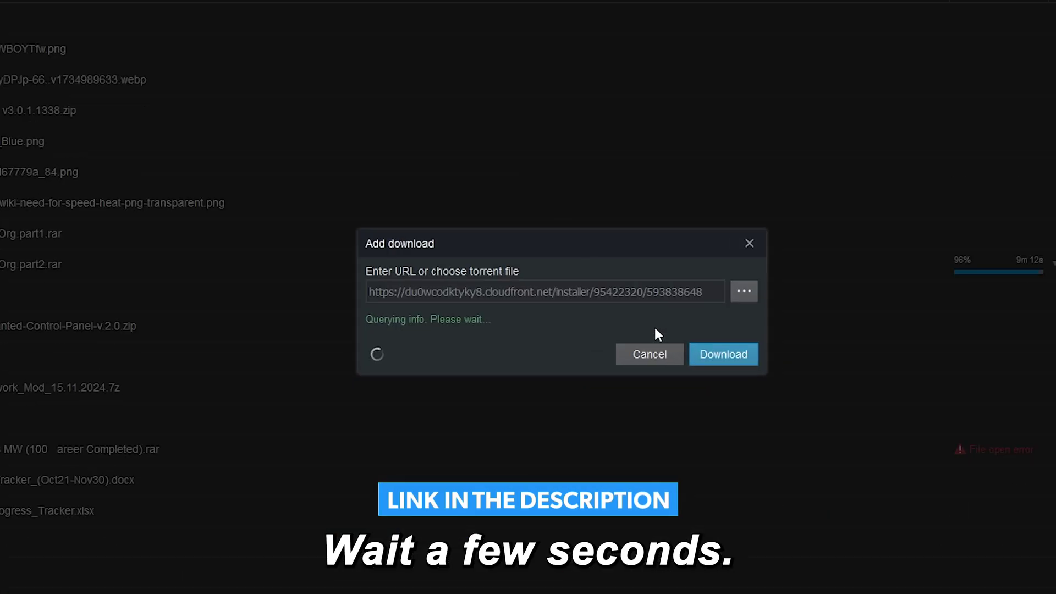
Download CheatEngine76.exe with Free Download Manager and launch the installer.
{"action": "left_click", "coordinate": [763, 375]}
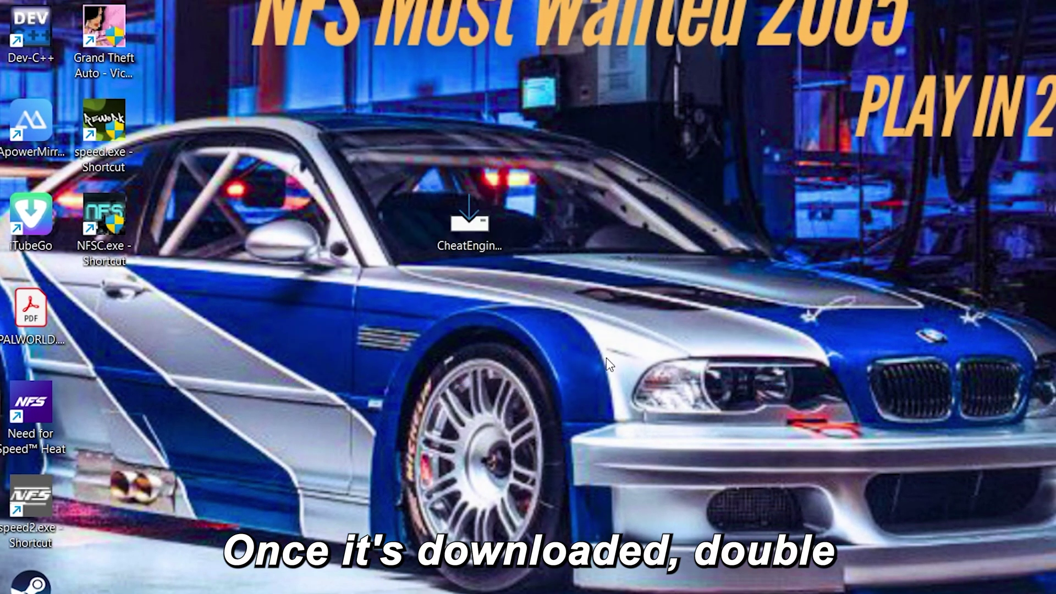
{"action": "left_click", "coordinate": [474, 236]}
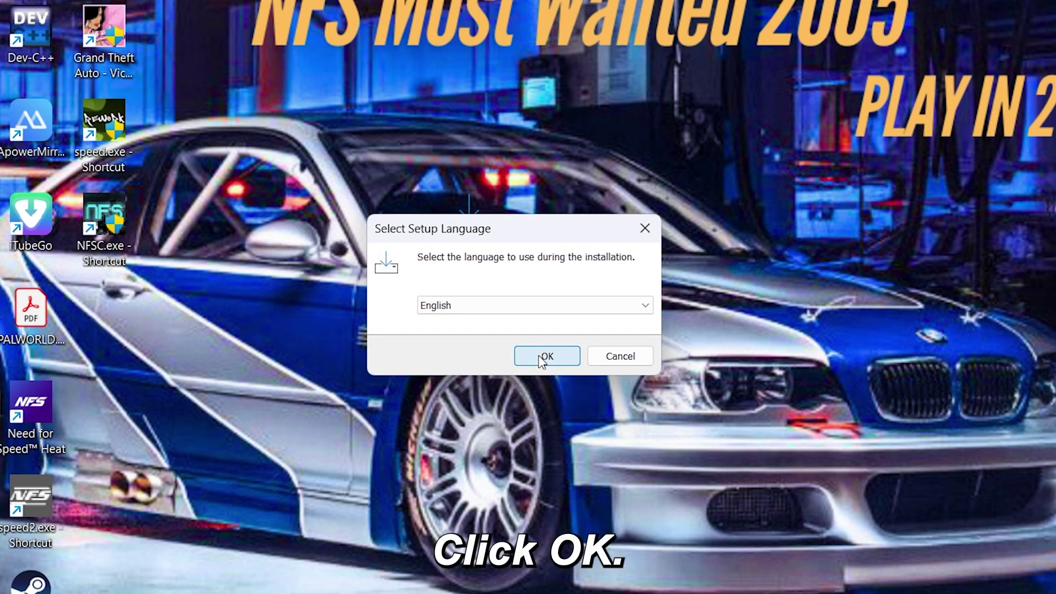
Run the Cheat Engine installer in English, declining the Razer Cortex and Opera GX offers.
{"action": "left_click", "coordinate": [543, 359]}
{"action": "left_click", "coordinate": [705, 476]}
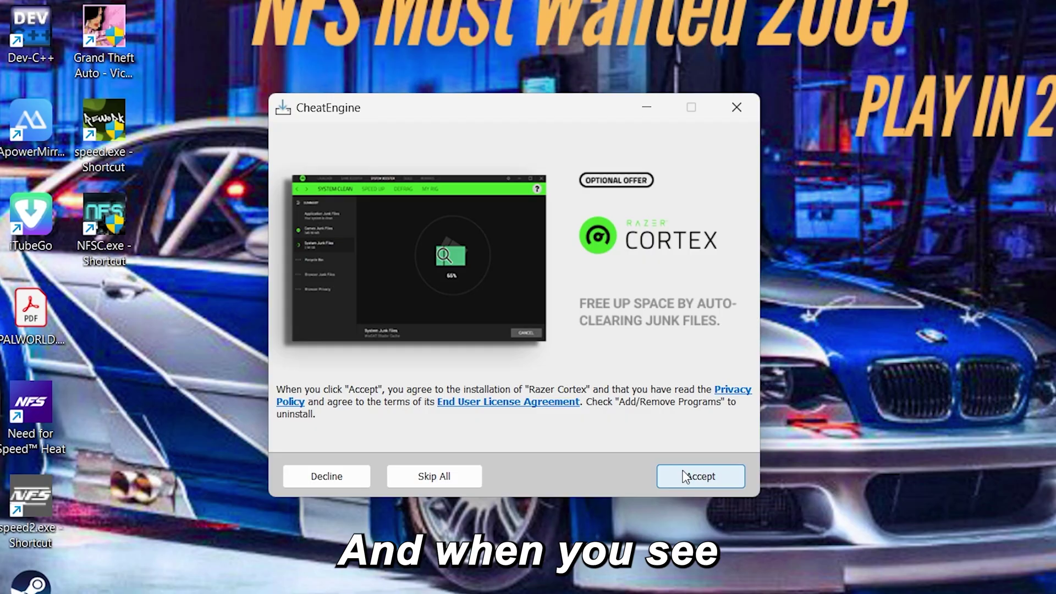
{"action": "left_click", "coordinate": [327, 477]}
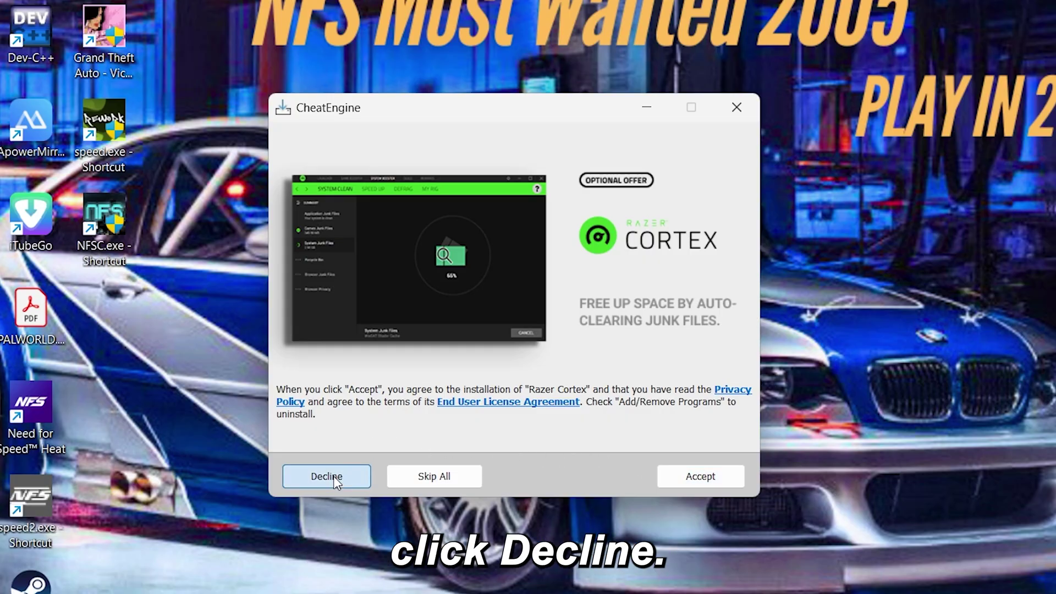
{"action": "left_click", "coordinate": [336, 478]}
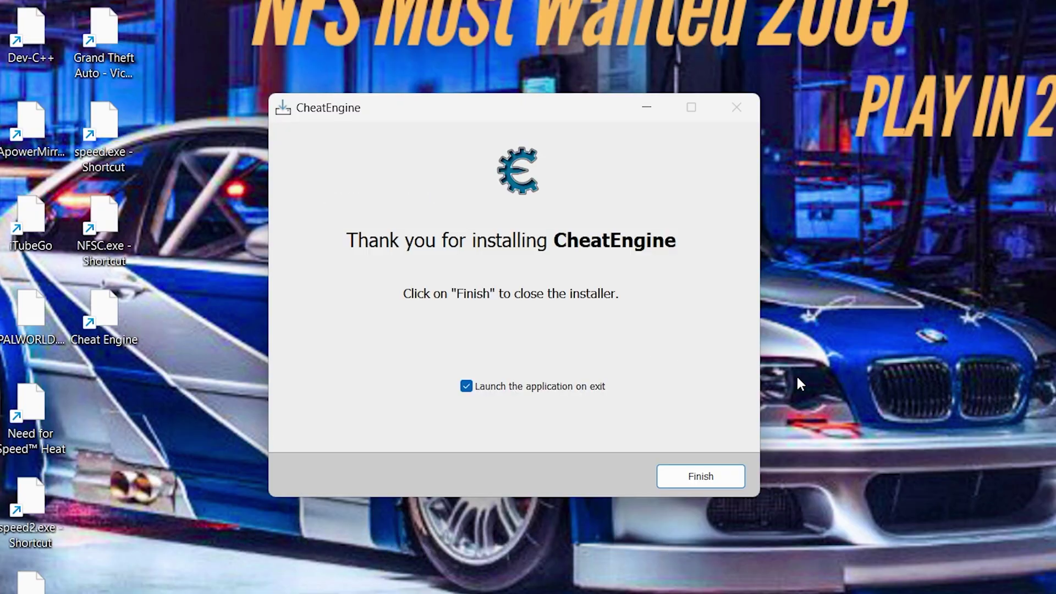
Finish the installation, skip the tutorial, and dismiss the CEShare setup.
{"action": "left_click", "coordinate": [676, 469]}
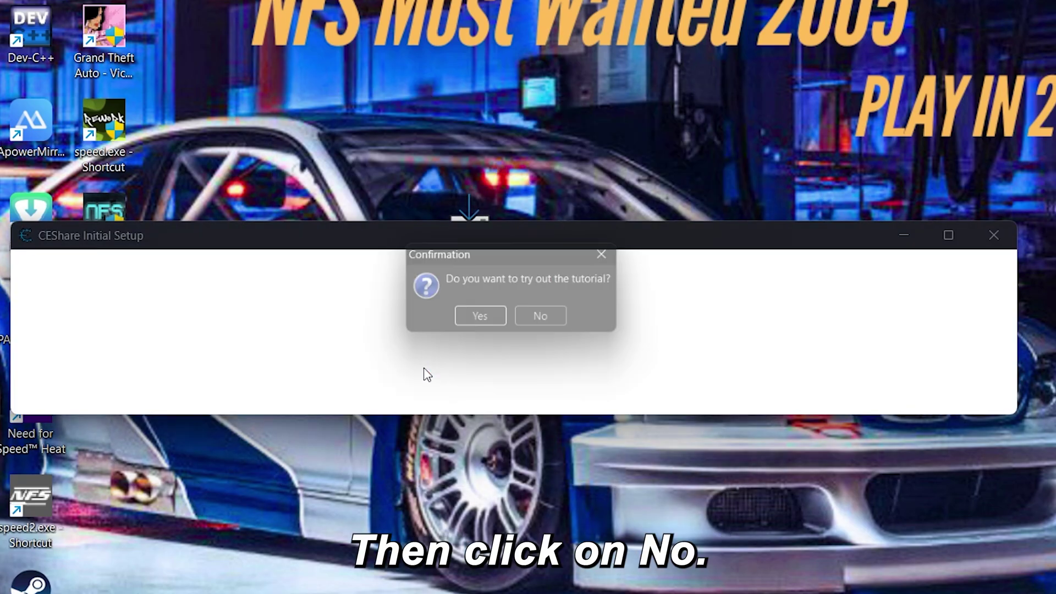
{"action": "left_click", "coordinate": [544, 321]}
{"action": "left_click", "coordinate": [548, 374]}
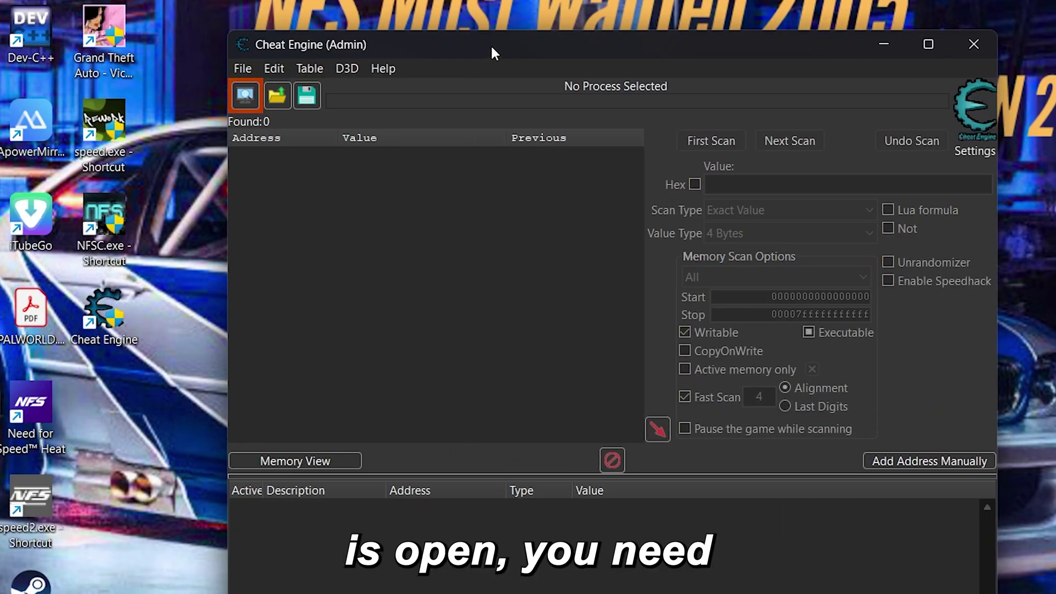
Attach Cheat Engine to Need for Speed Carbon and run a first scan for 27200.
{"action": "left_click_drag", "start_coordinate": [491, 44], "coordinate": [474, 36]}
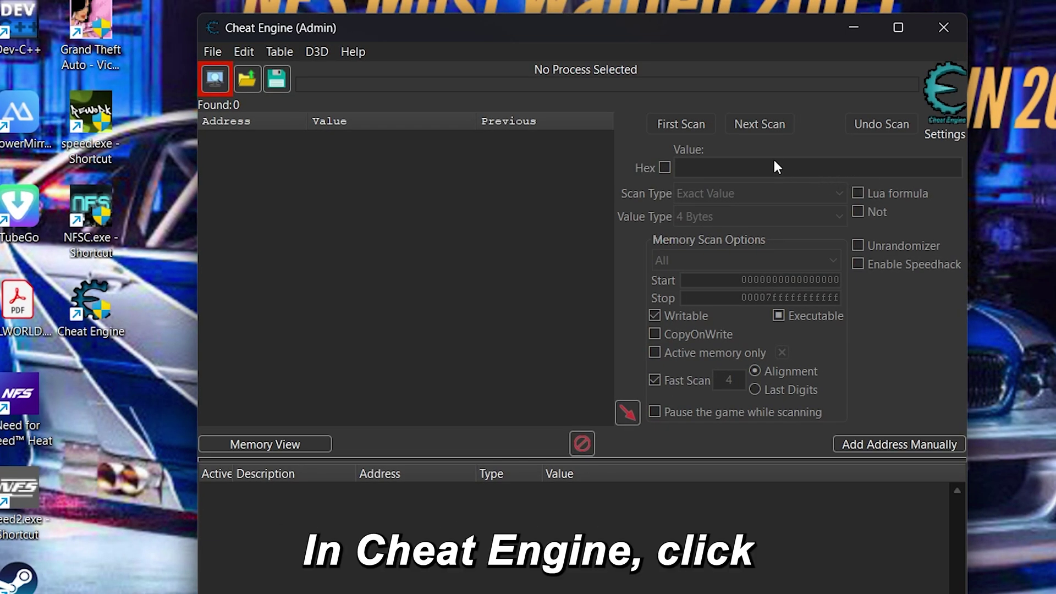
{"action": "left_click", "coordinate": [214, 82]}
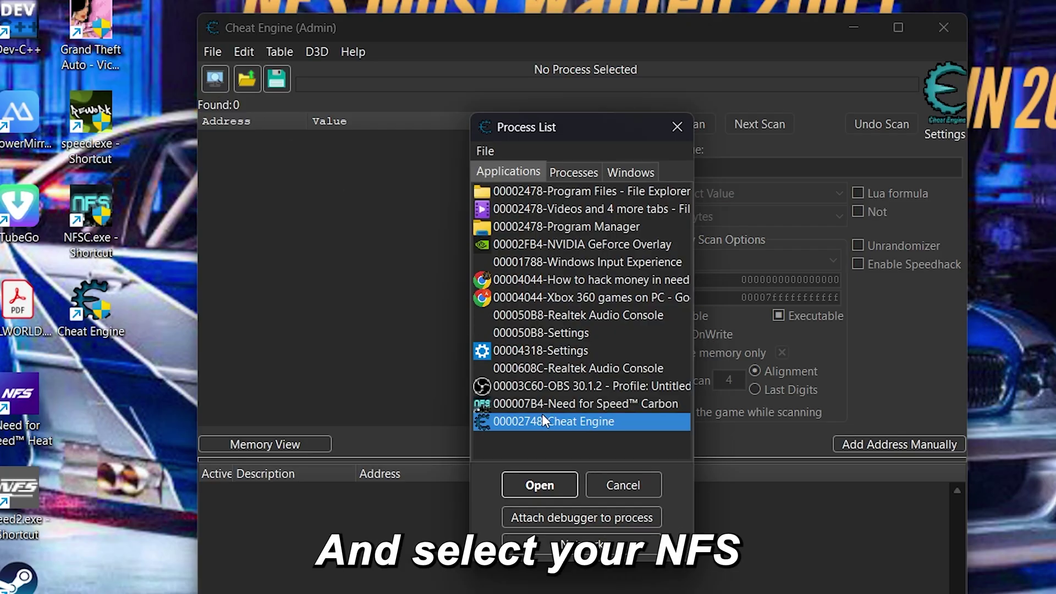
{"action": "left_click", "coordinate": [532, 403]}
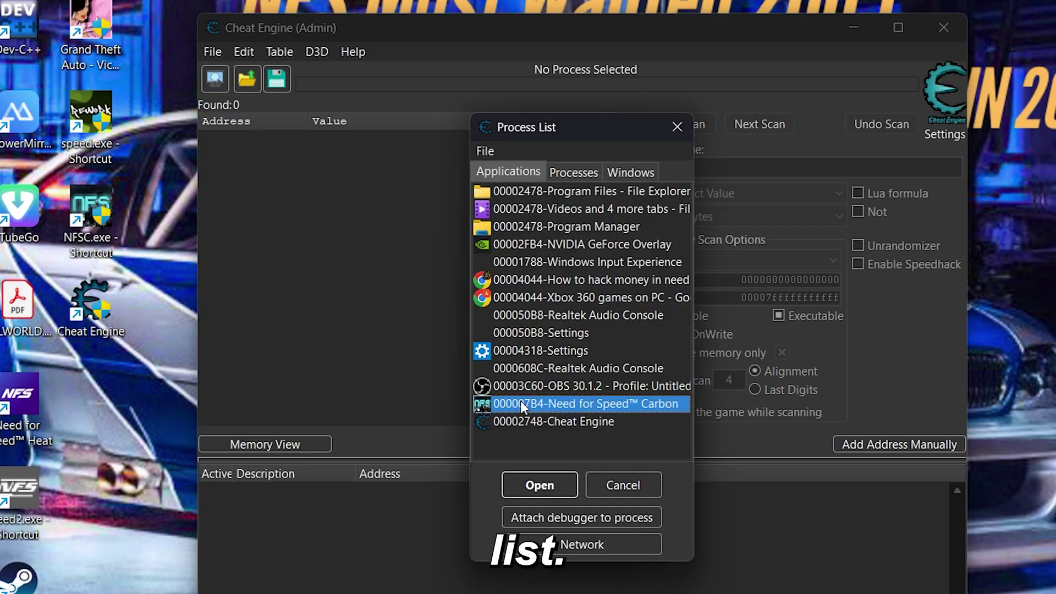
{"action": "left_click", "coordinate": [549, 483]}
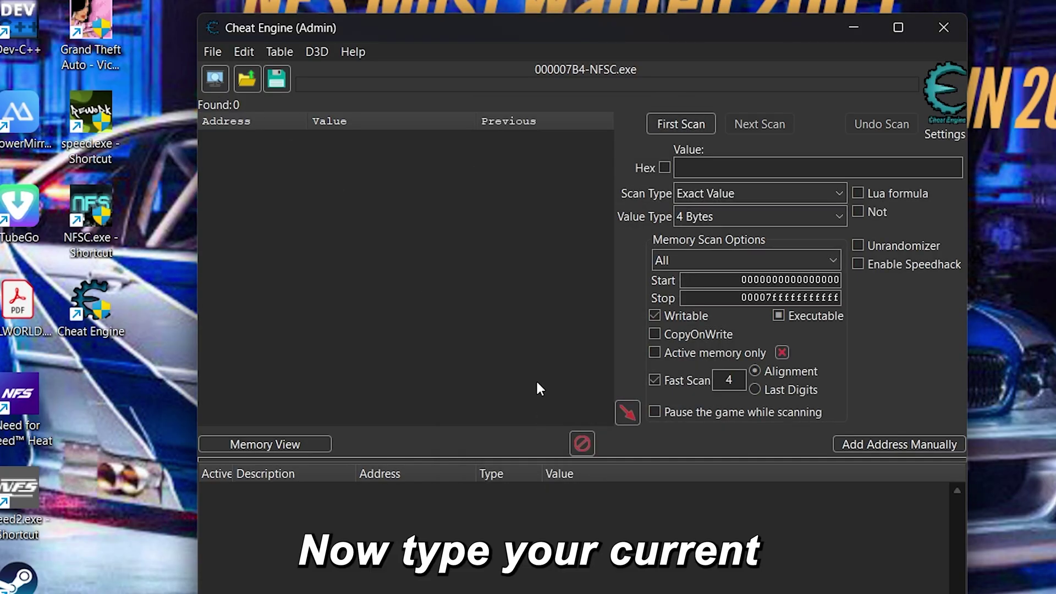
{"action": "left_click", "coordinate": [712, 172]}
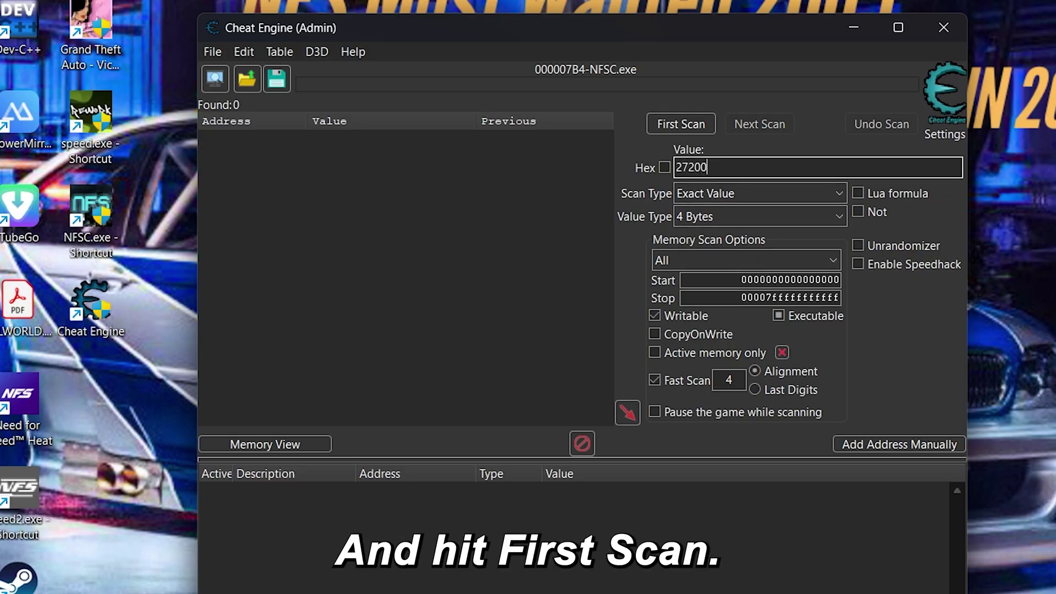
{"action": "left_click", "coordinate": [675, 118]}
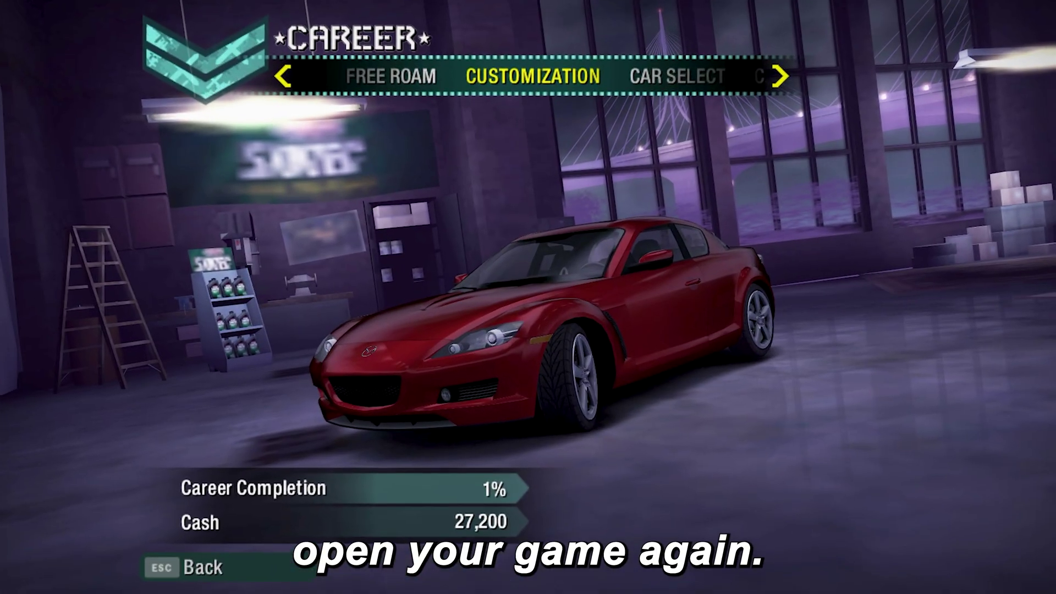
Buy a flame vinyl under Customization > Visuals > Vinyls, then switch back to Cheat Engine.
{"action": "key", "text": "Return"}
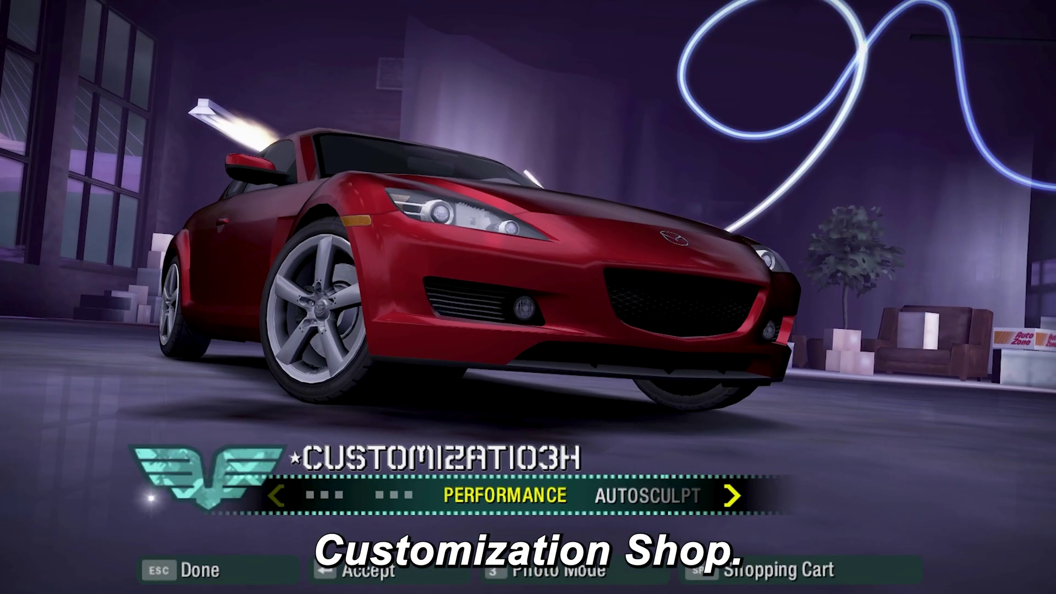
{"action": "key", "text": "Right"}
{"action": "key", "text": "Right"}
{"action": "key", "text": "Right"}
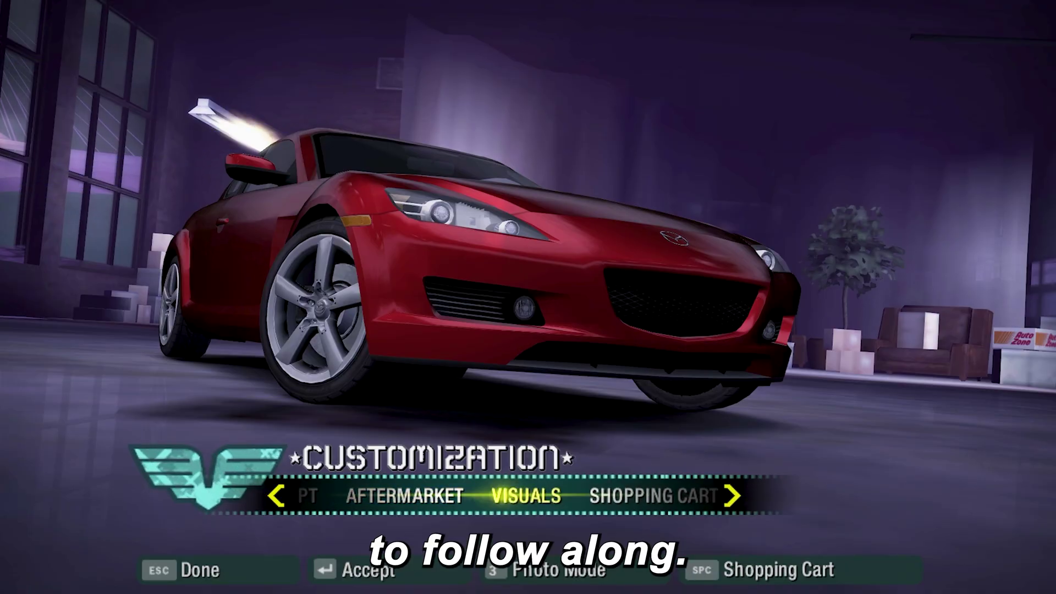
{"action": "key", "text": "Return"}
{"action": "key", "text": "Right"}
{"action": "key", "text": "Return"}
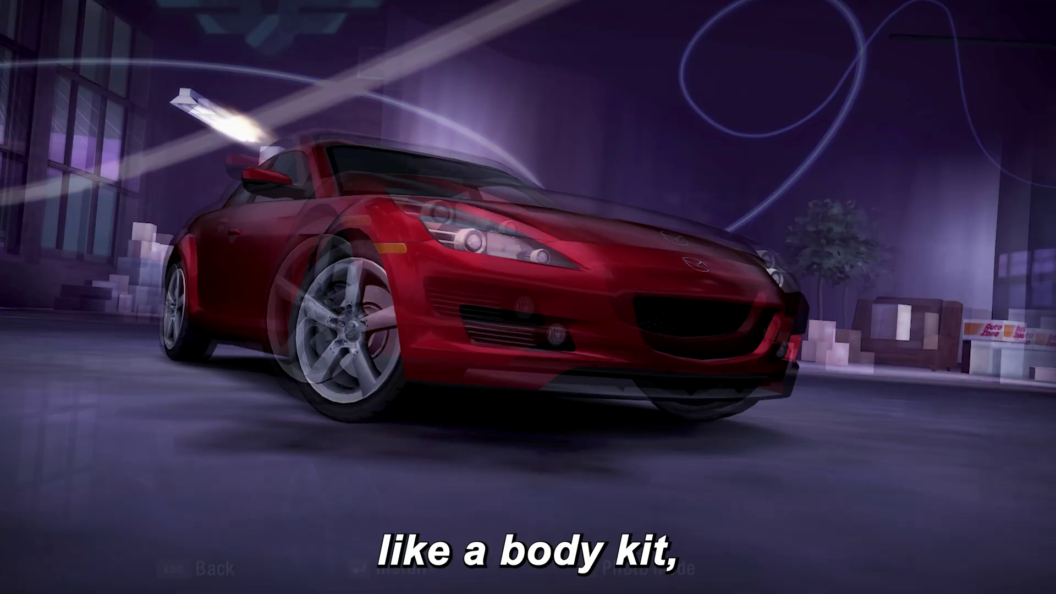
{"action": "key", "text": "Return"}
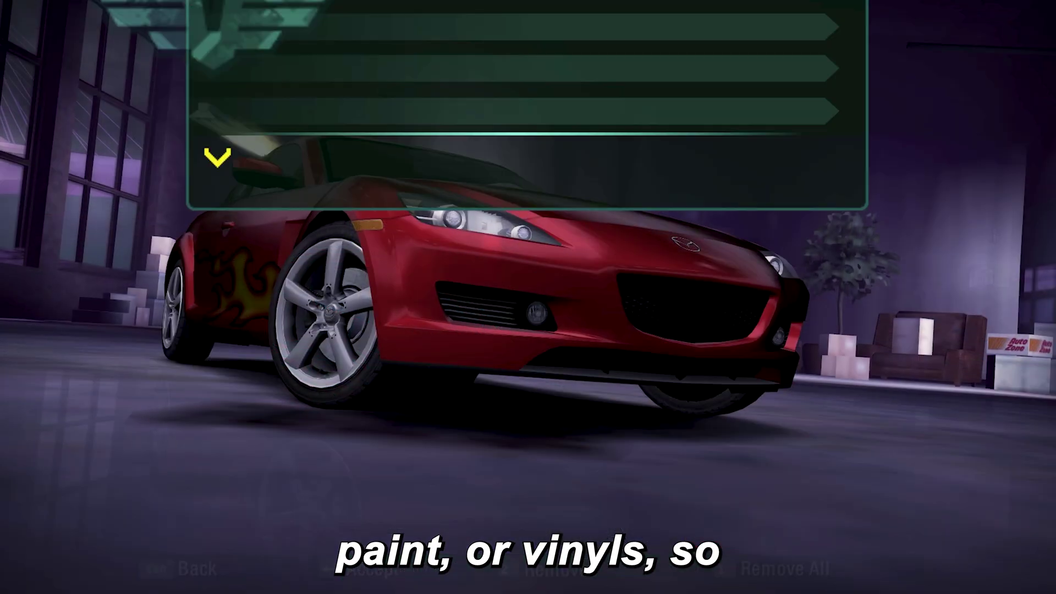
{"action": "key", "text": "Return"}
{"action": "key", "text": "Down"}
{"action": "key", "text": "Return"}
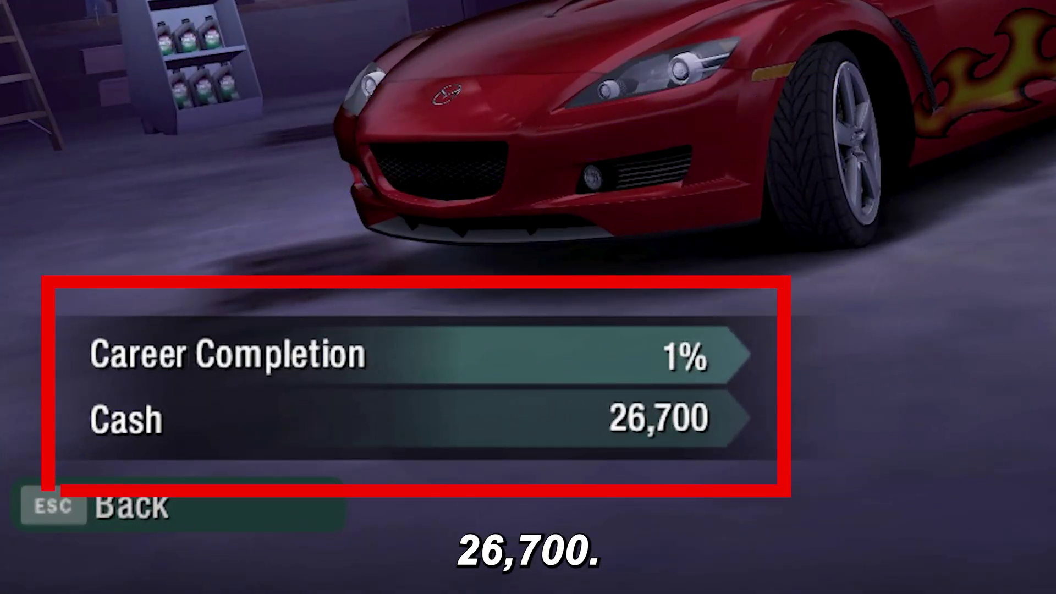
{"action": "key", "text": "alt+Tab"}
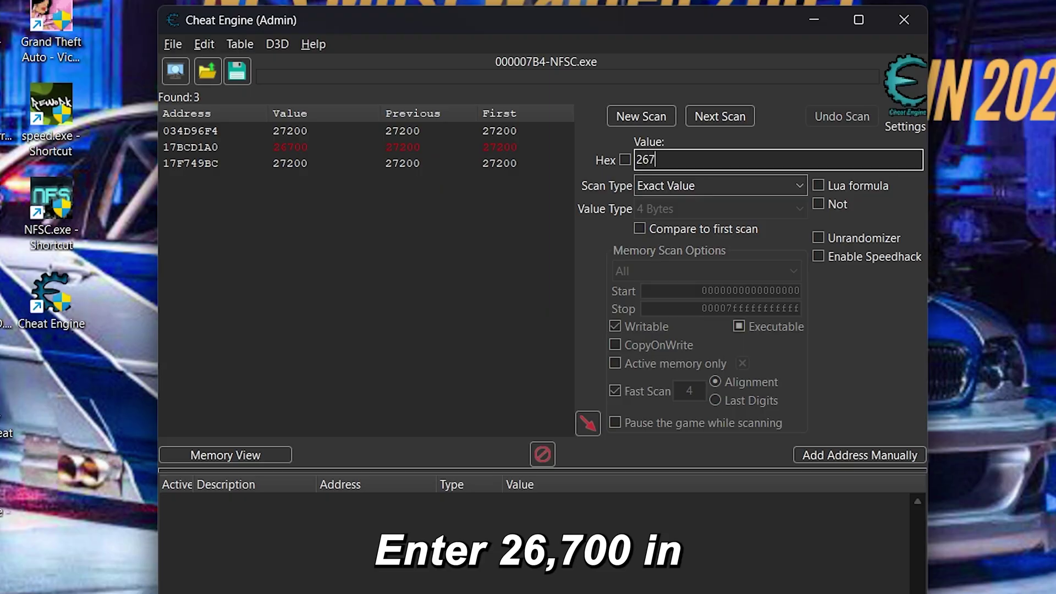
Next-scan for 26700 and add the remaining cash address to the address list.
{"action": "type", "text": "26700"}
{"action": "left_click", "coordinate": [718, 117]}
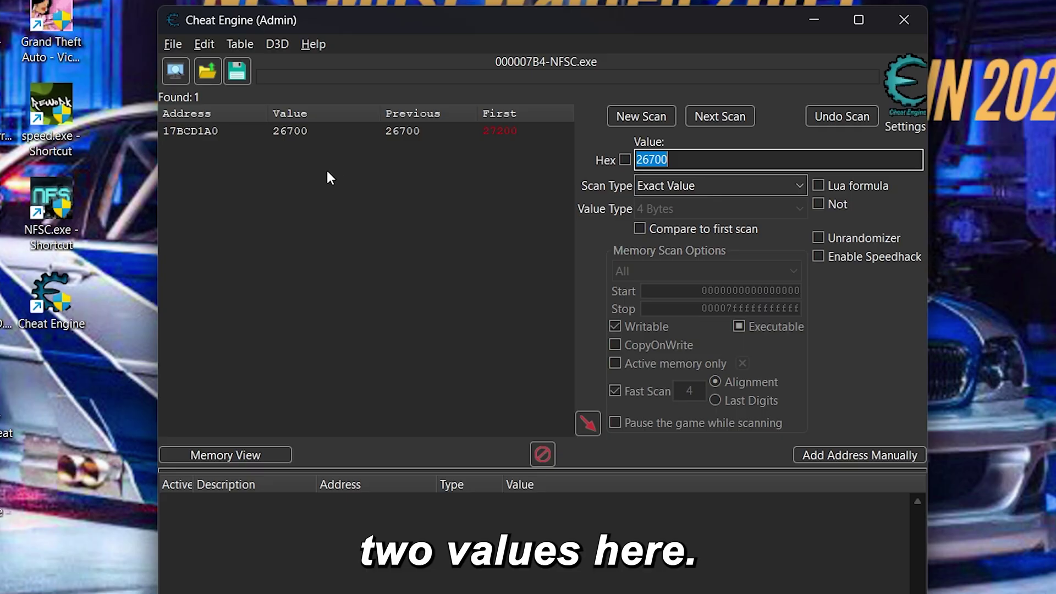
{"action": "double_click", "coordinate": [295, 131]}
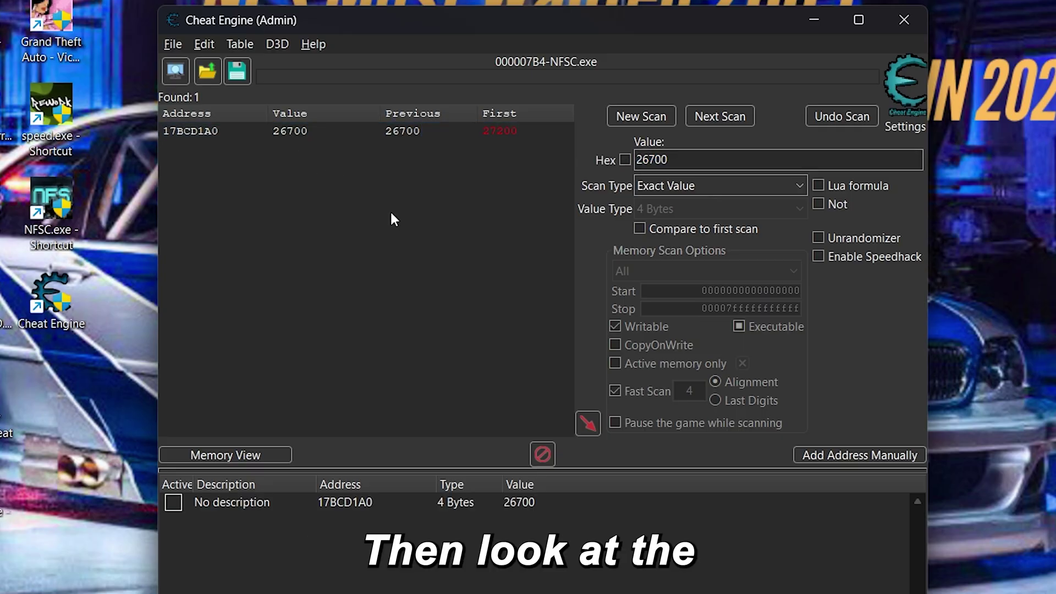
Change the saved cash address's value to 999999666.
{"action": "right_click", "coordinate": [387, 502]}
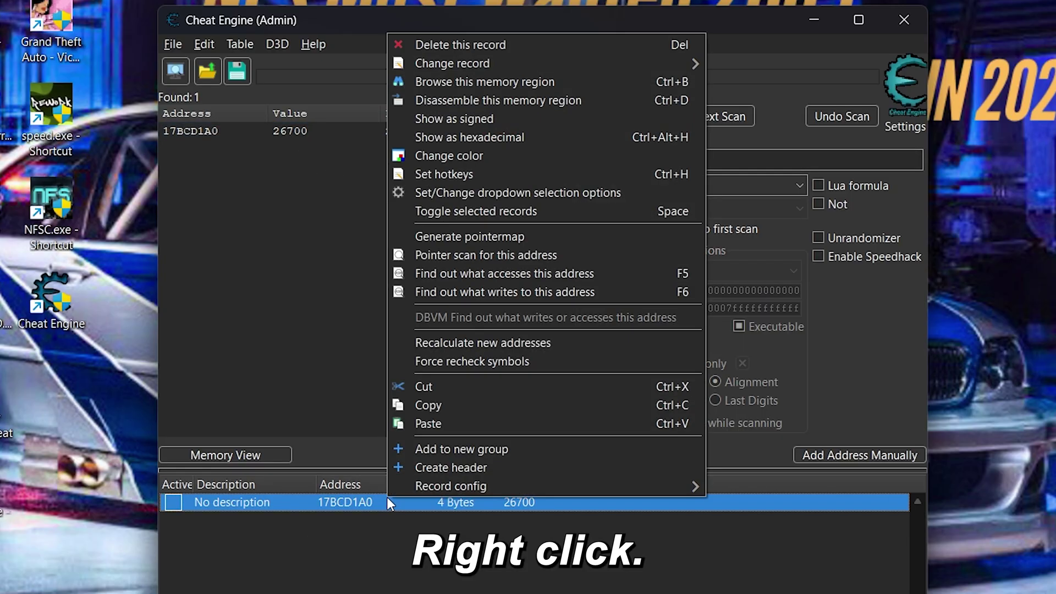
{"action": "mouse_move", "coordinate": [612, 63]}
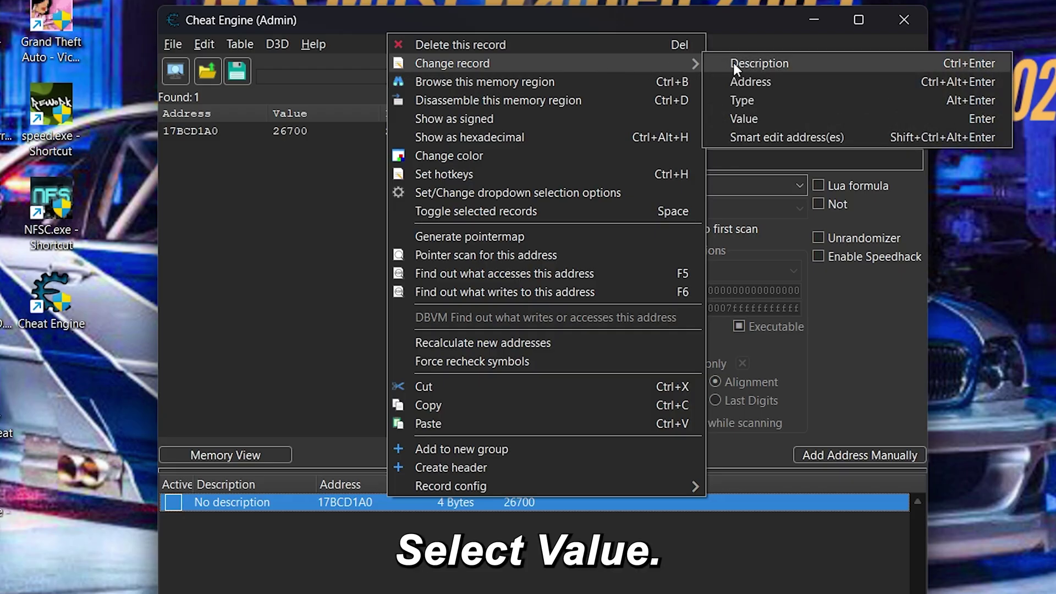
{"action": "left_click", "coordinate": [771, 121]}
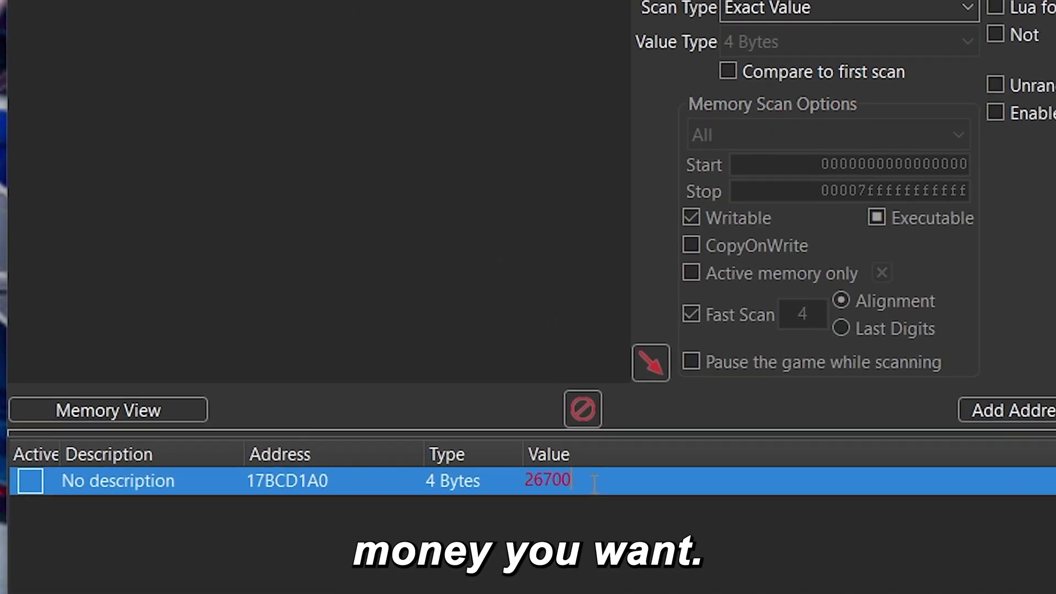
{"action": "key", "text": "BackSpace"}
{"action": "key", "text": "BackSpace"}
{"action": "key", "text": "BackSpace"}
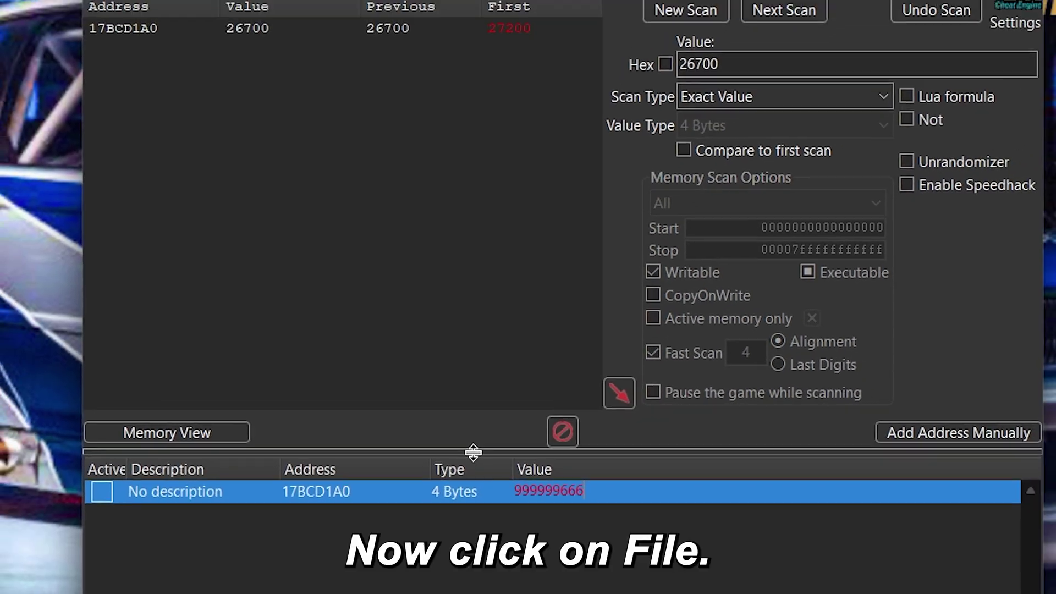
{"action": "key", "text": "Return"}
Save the cheat table as NFSC.CT.
{"action": "left_click", "coordinate": [174, 44]}
{"action": "left_click", "coordinate": [235, 145]}
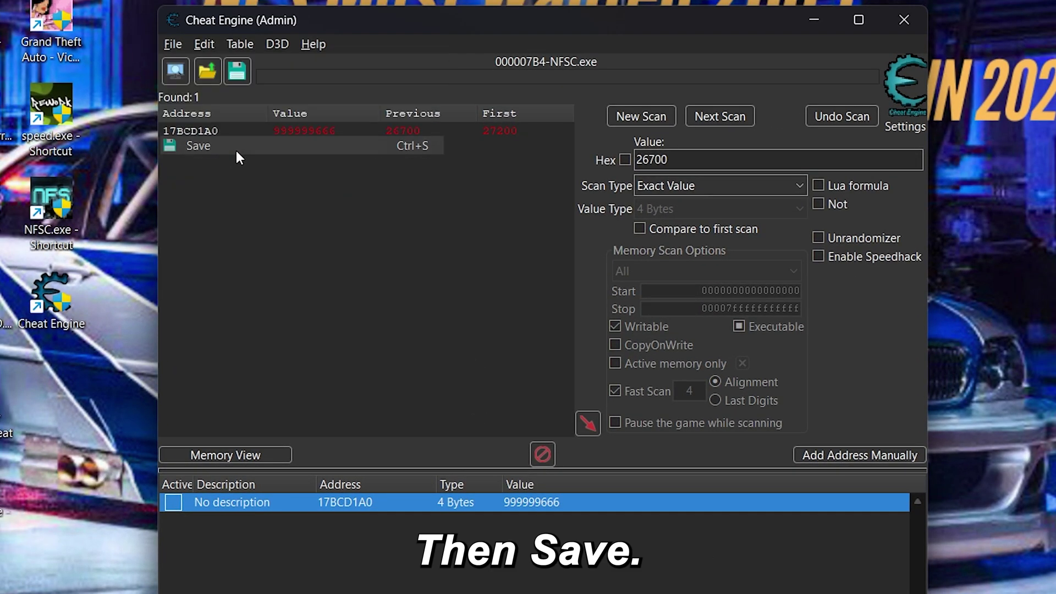
{"action": "left_click", "coordinate": [729, 481]}
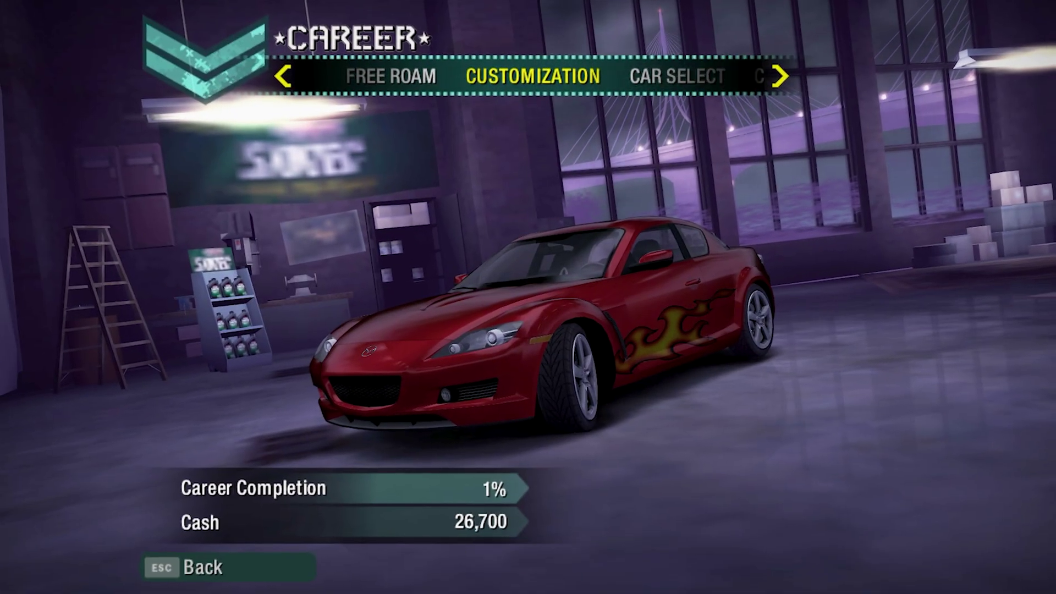
Save the career from the Career menu, confirming the alias save and the overwrite.
{"action": "key", "text": "Escape"}
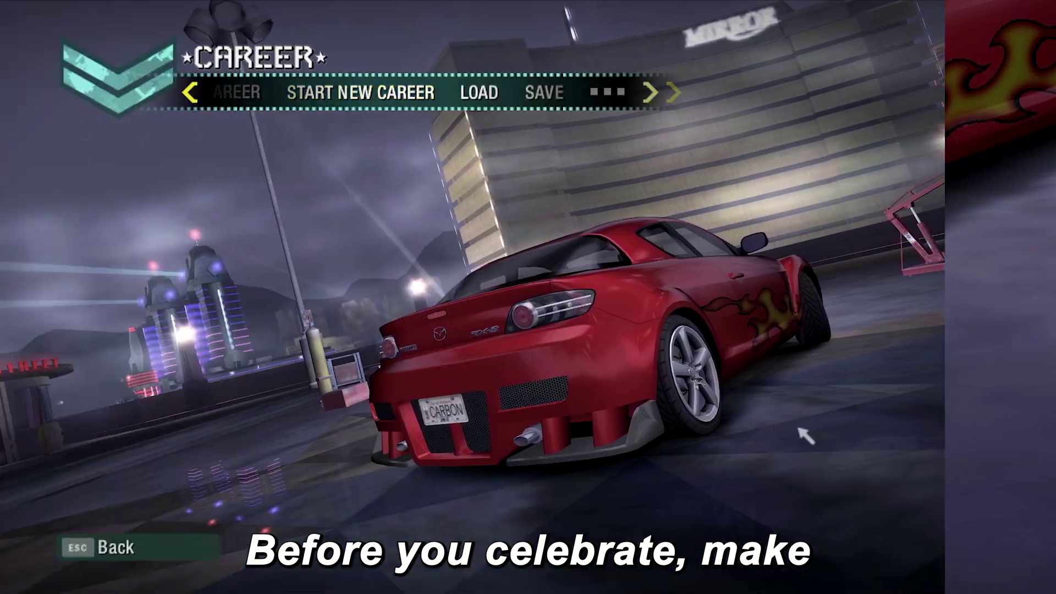
{"action": "key", "text": "Right"}
{"action": "key", "text": "Return"}
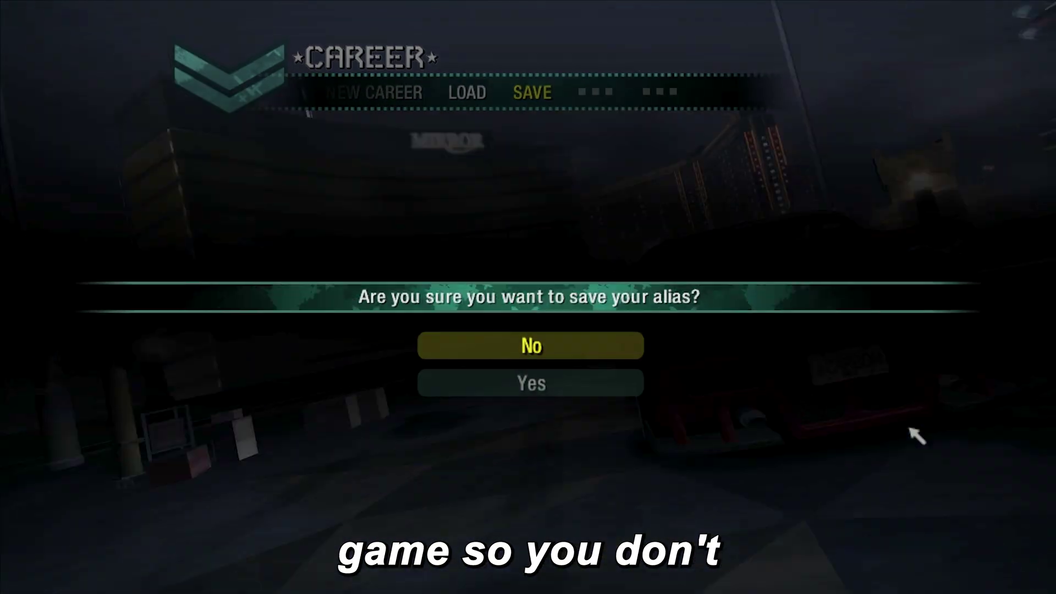
{"action": "key", "text": "Down"}
{"action": "key", "text": "Return"}
{"action": "key", "text": "Down"}
{"action": "key", "text": "Return"}
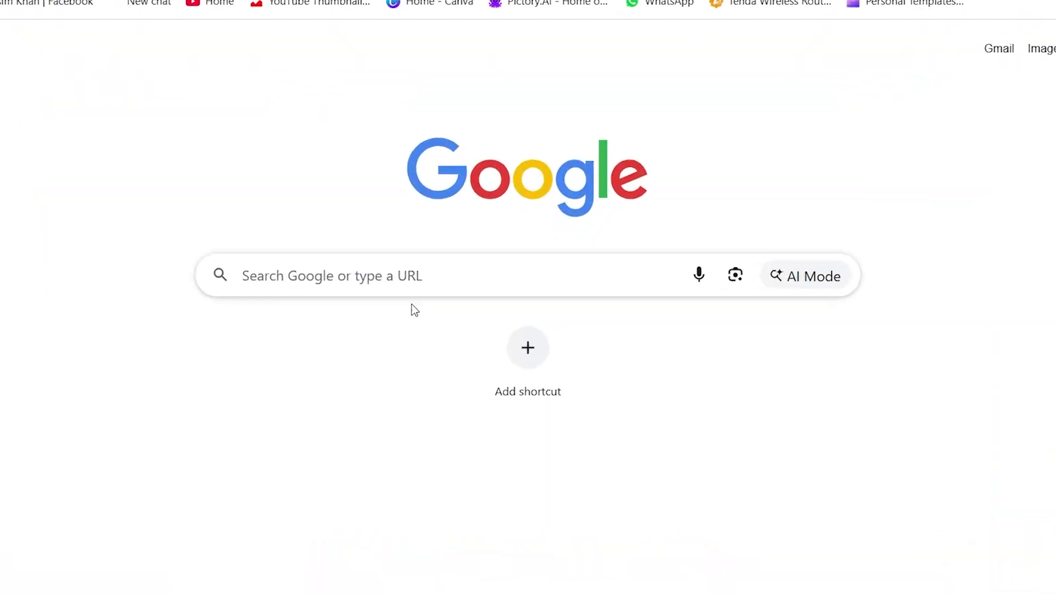
Search Google for 'NFS Carbon save editor'.
{"action": "left_click", "coordinate": [418, 258]}
{"action": "type", "text": "NFS Carbon save "}
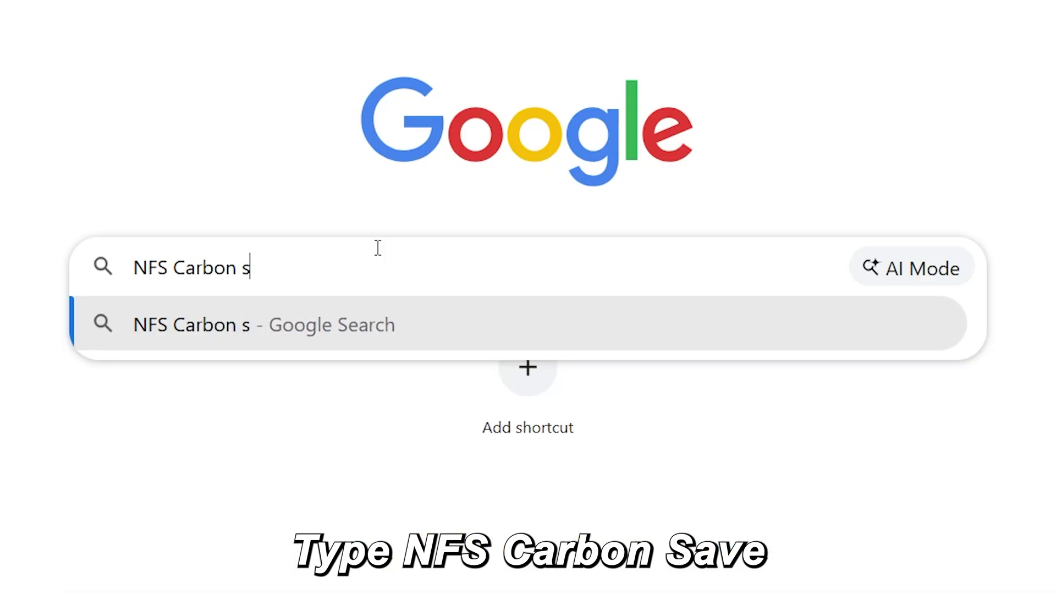
{"action": "type", "text": "editor"}
{"action": "key", "text": "Return"}
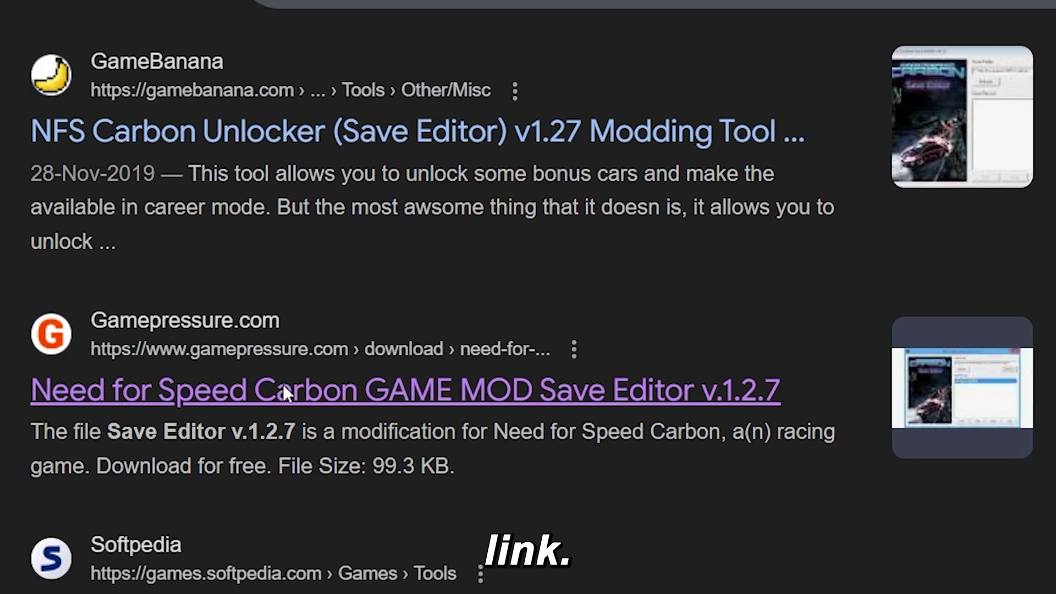
Download nfscarbonsaveeditor127.zip (Save Editor v.1.2.7) from the Gamepressure page.
{"action": "left_click", "coordinate": [283, 388]}
{"action": "scroll", "coordinate": [297, 256], "scroll_direction": "down", "scroll_amount": 5}
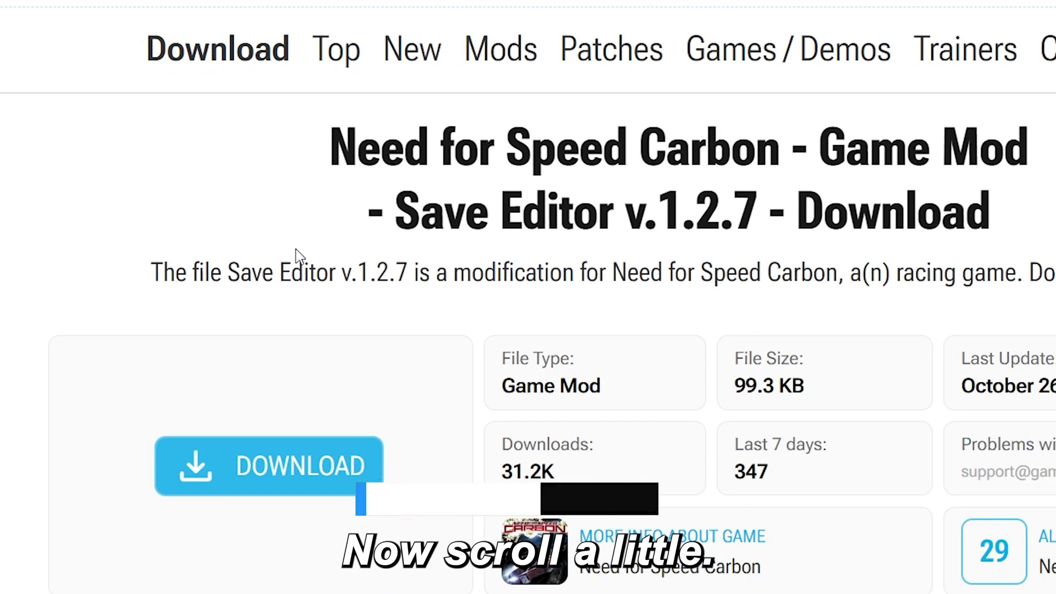
{"action": "scroll", "coordinate": [298, 256], "scroll_direction": "down", "scroll_amount": 2}
{"action": "left_click", "coordinate": [287, 349]}
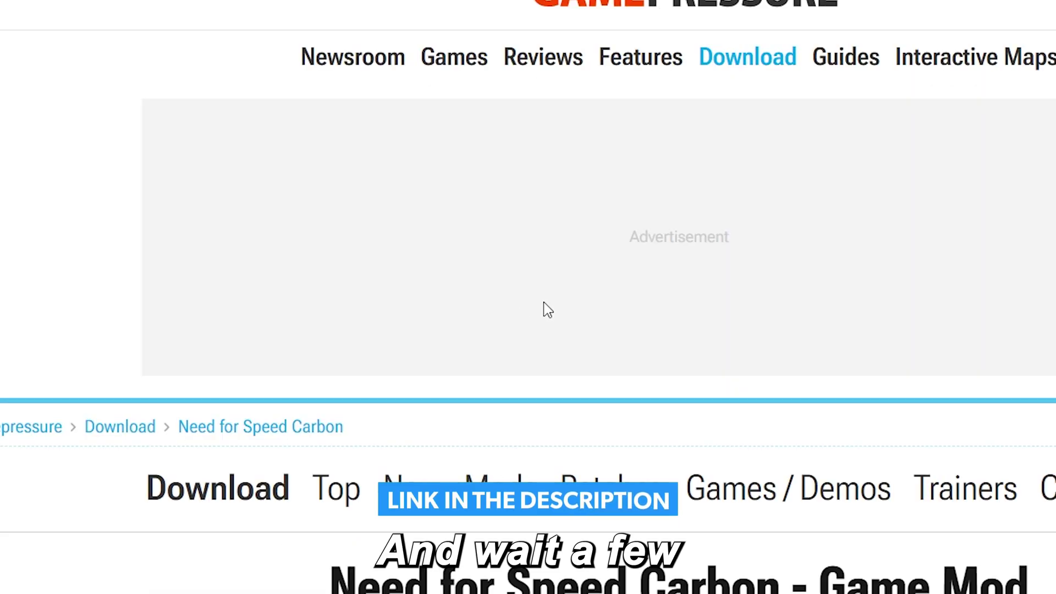
{"action": "scroll", "coordinate": [613, 307], "scroll_direction": "down", "scroll_amount": 6}
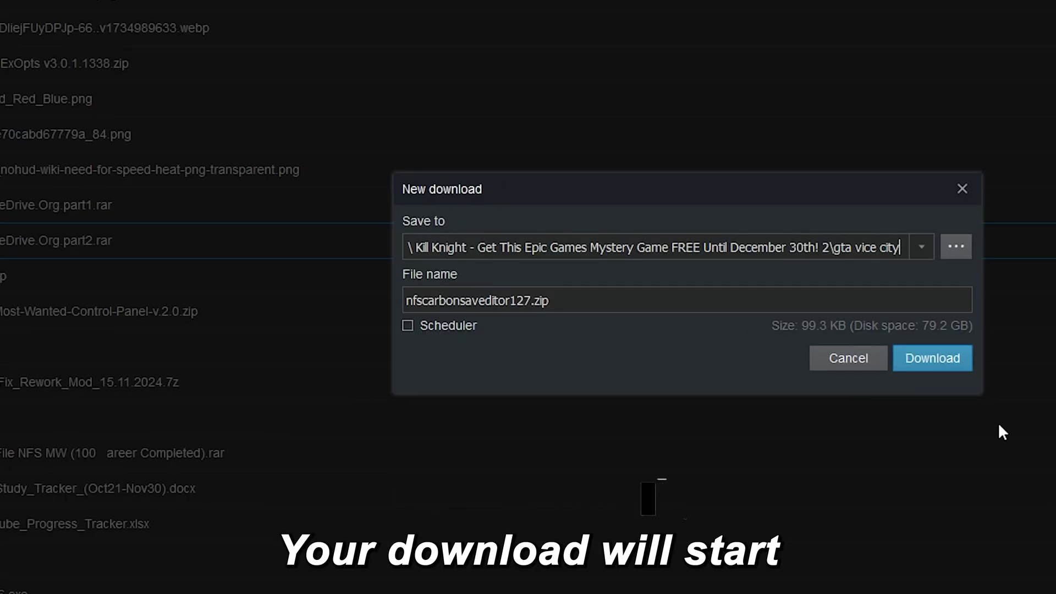
{"action": "left_click", "coordinate": [934, 359]}
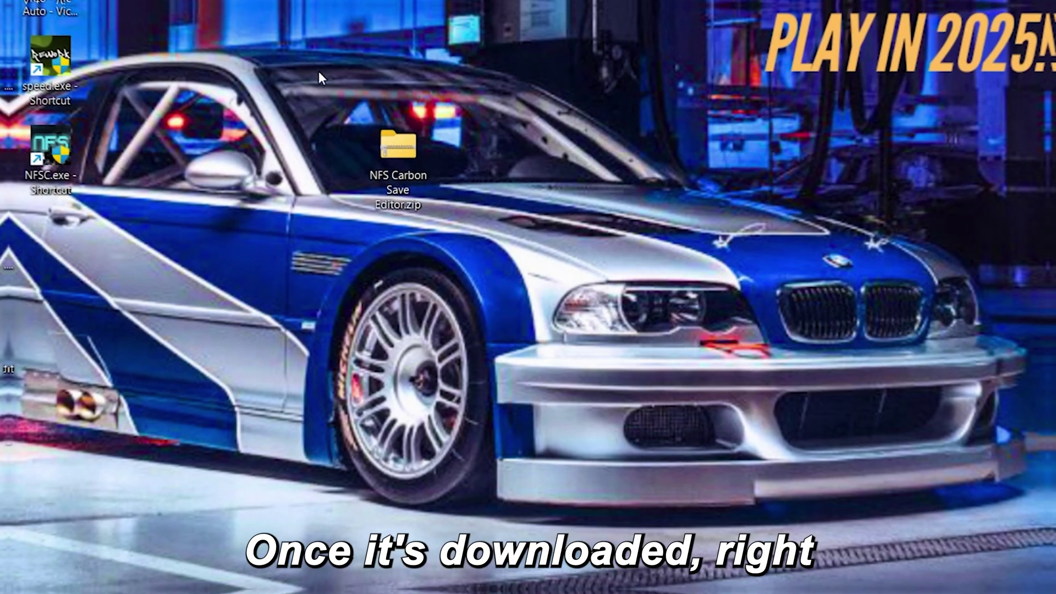
{"action": "left_click_drag", "start_coordinate": [293, 74], "coordinate": [652, 322]}
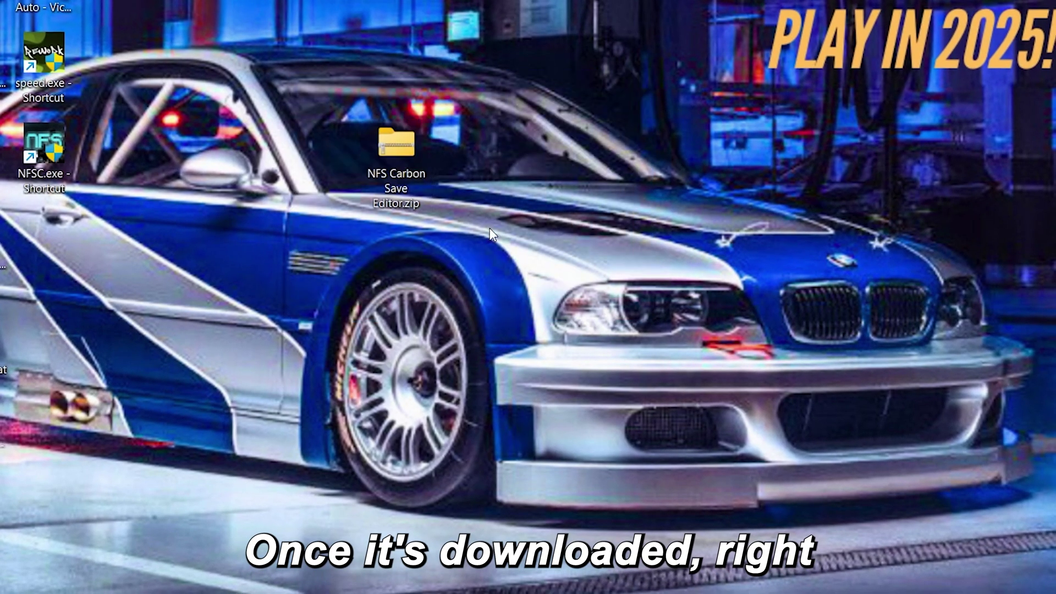
Extract the zip with WinRAR into 'NFS Carbon Save Editor\' and open that folder.
{"action": "right_click", "coordinate": [397, 149]}
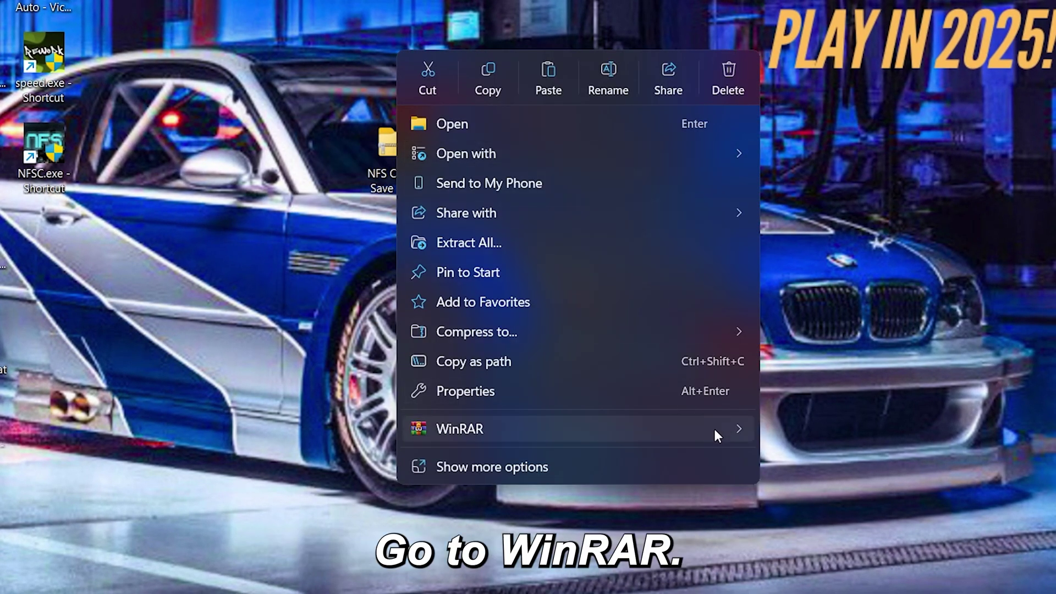
{"action": "mouse_move", "coordinate": [764, 429]}
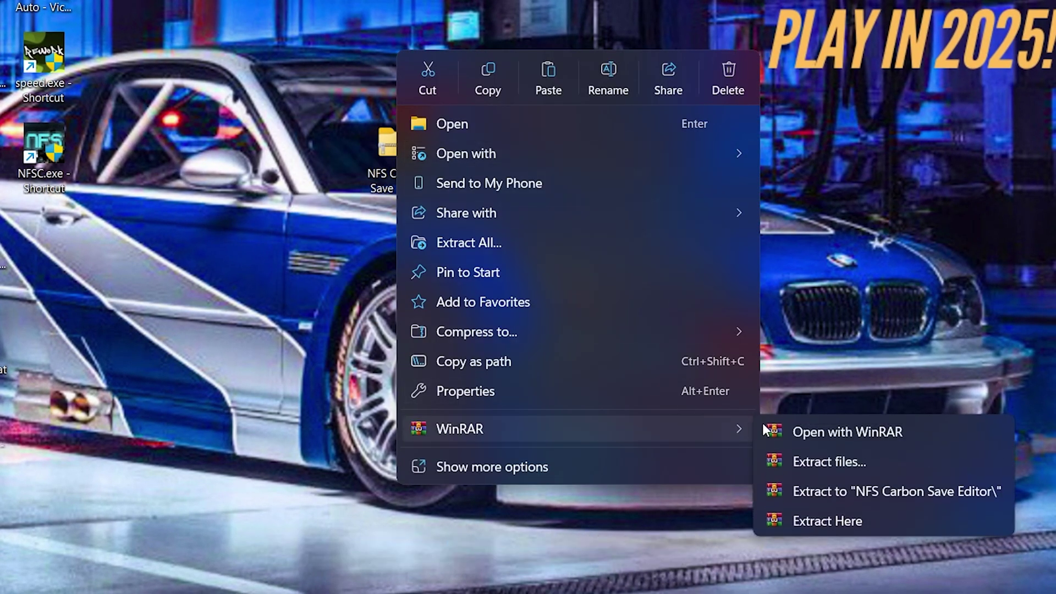
{"action": "left_click", "coordinate": [848, 491]}
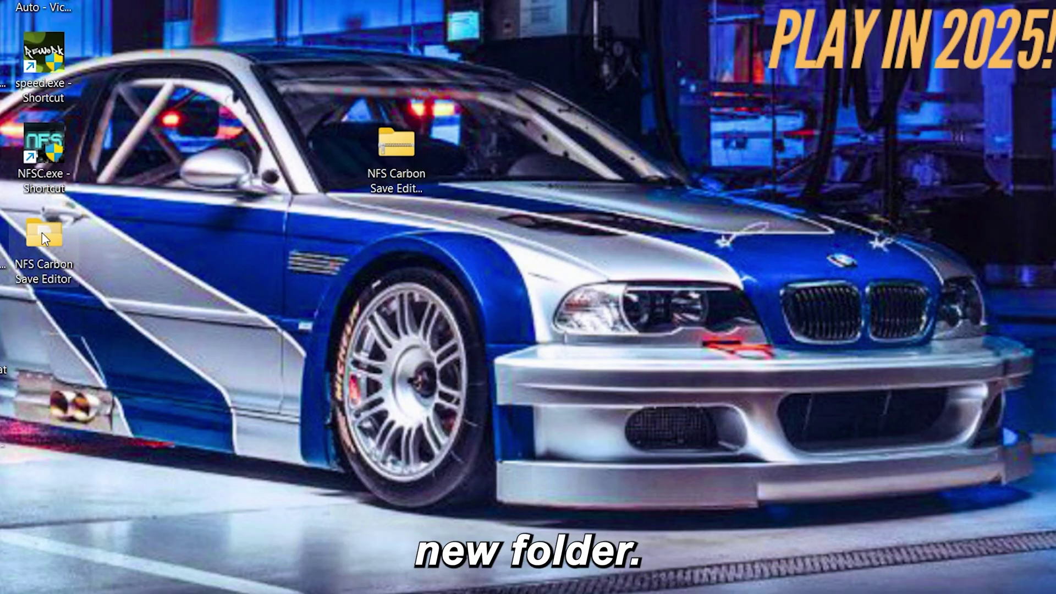
{"action": "double_click", "coordinate": [42, 233]}
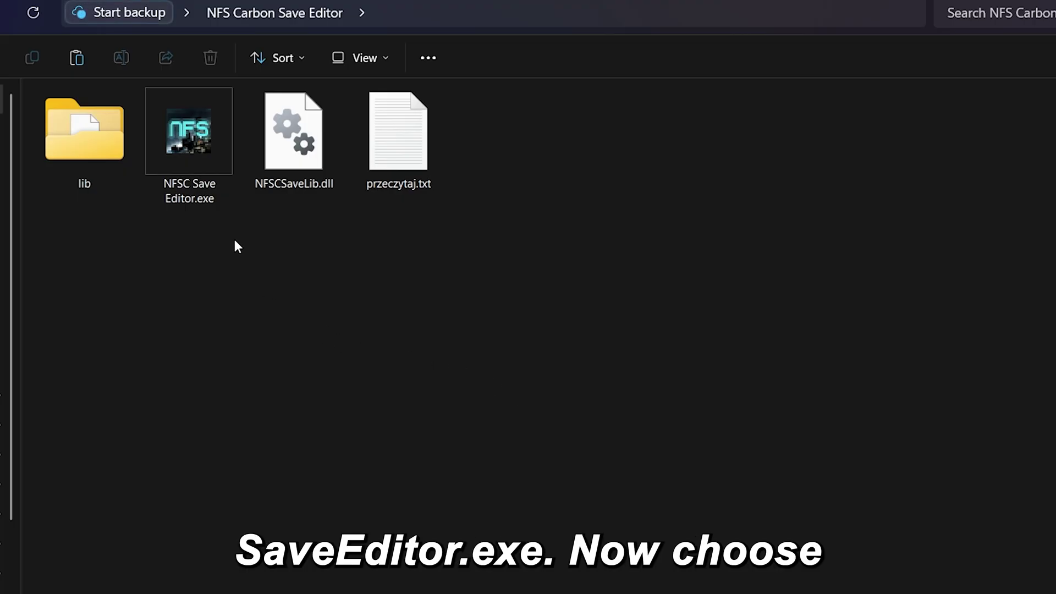
Launch NFSC Save Editor.exe, set the second save's Money to 999999778, and save the file.
{"action": "double_click", "coordinate": [200, 170]}
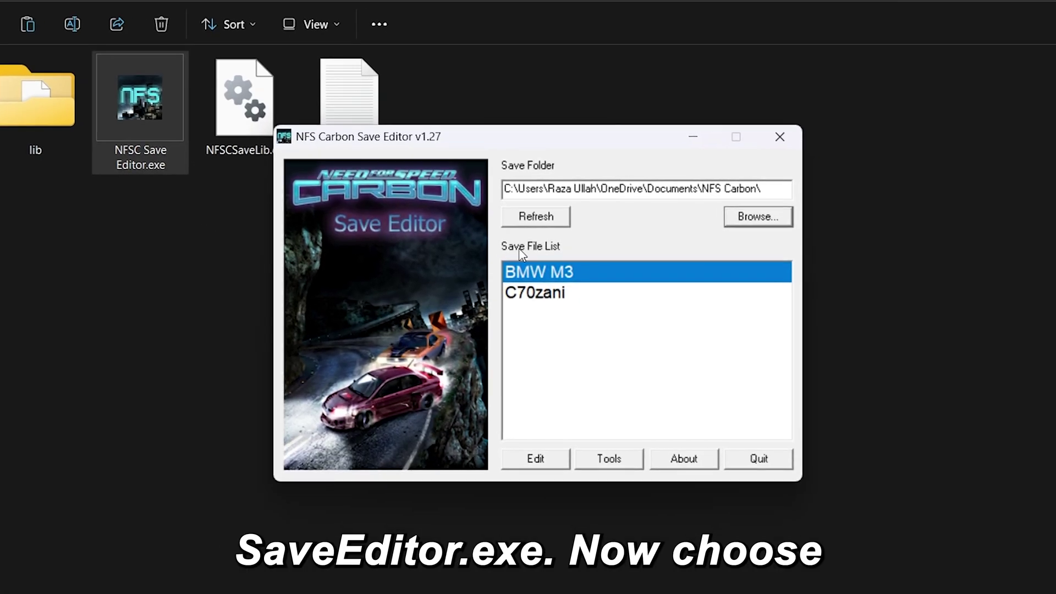
{"action": "left_click", "coordinate": [536, 297]}
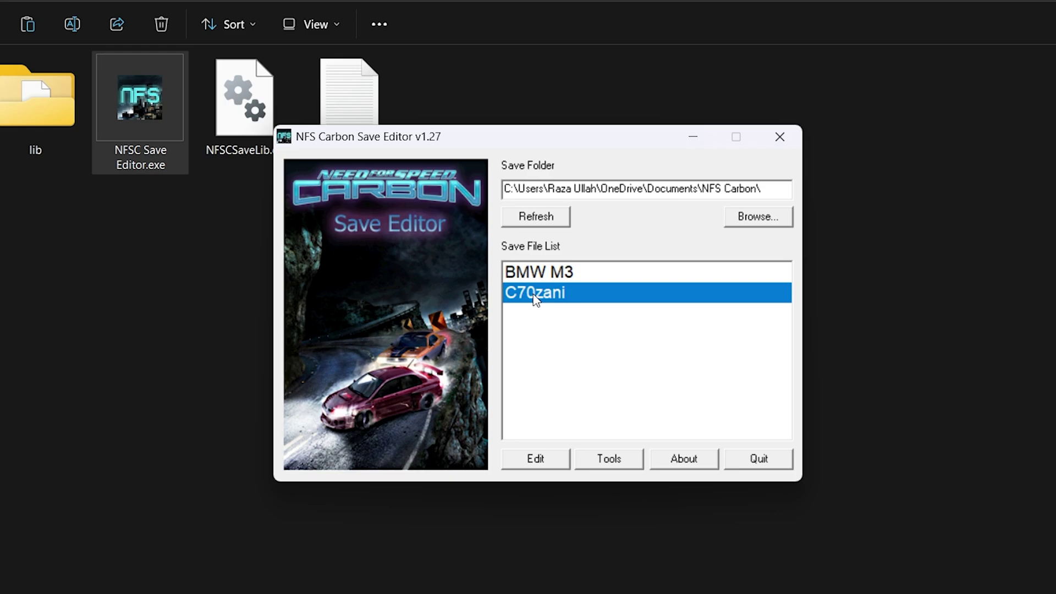
{"action": "left_click", "coordinate": [541, 458]}
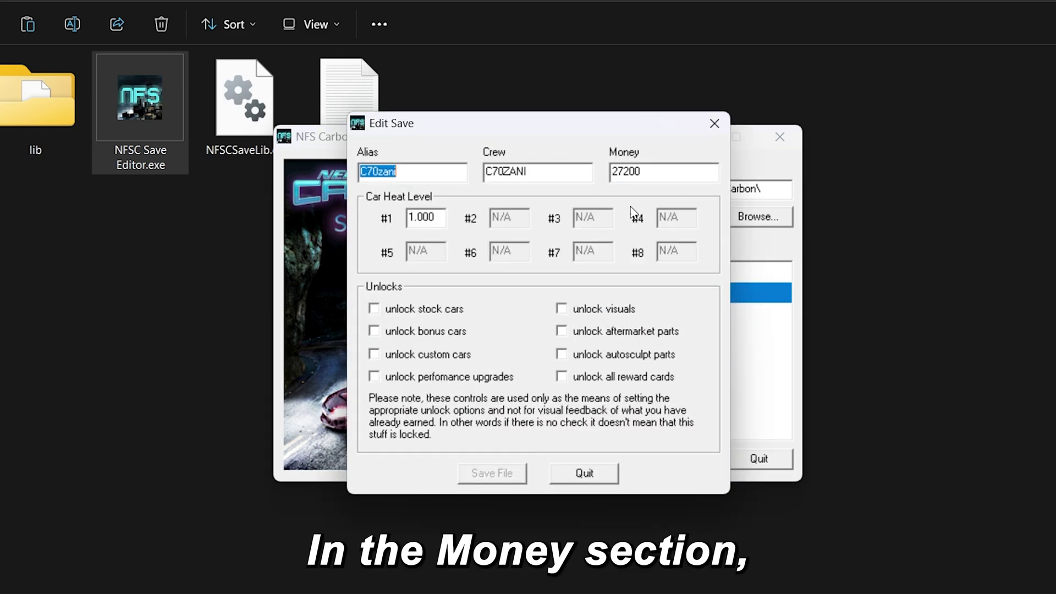
{"action": "left_click", "coordinate": [653, 165]}
{"action": "key", "text": "BackSpace"}
{"action": "key", "text": "BackSpace"}
{"action": "key", "text": "BackSpace"}
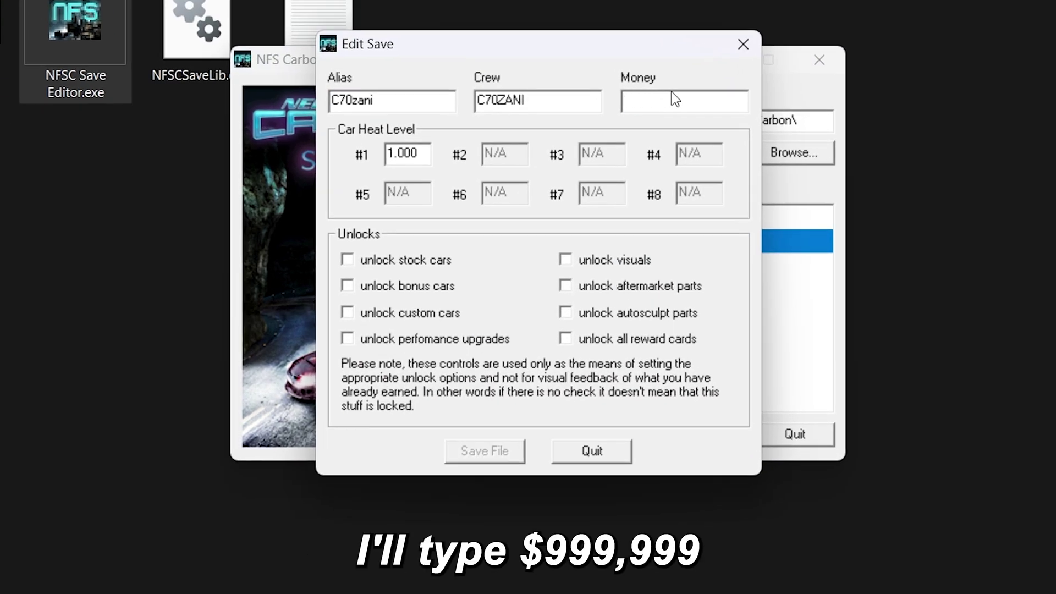
{"action": "type", "text": "999999778"}
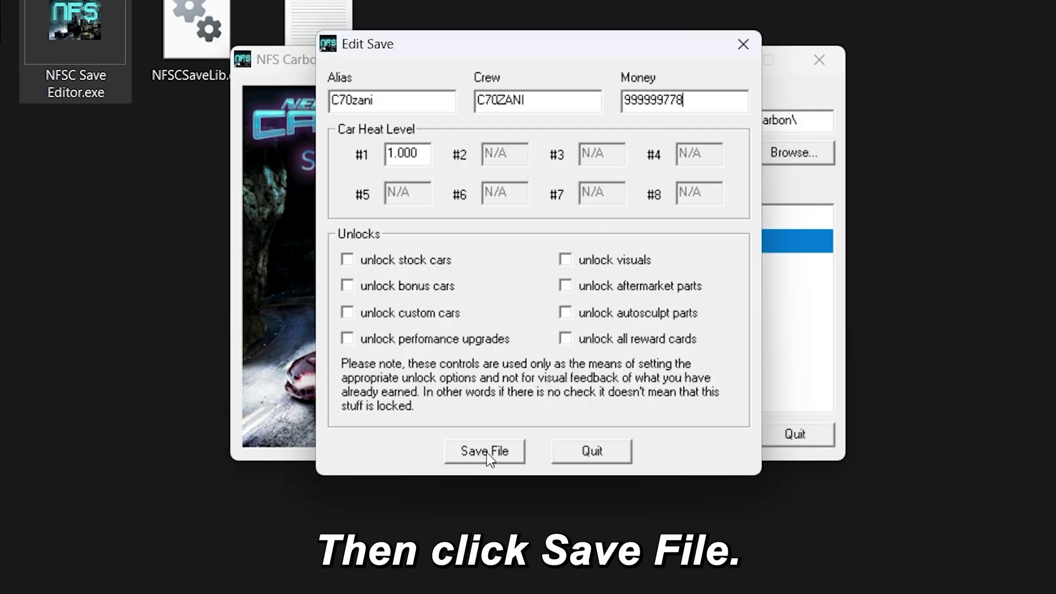
{"action": "left_click", "coordinate": [572, 444]}
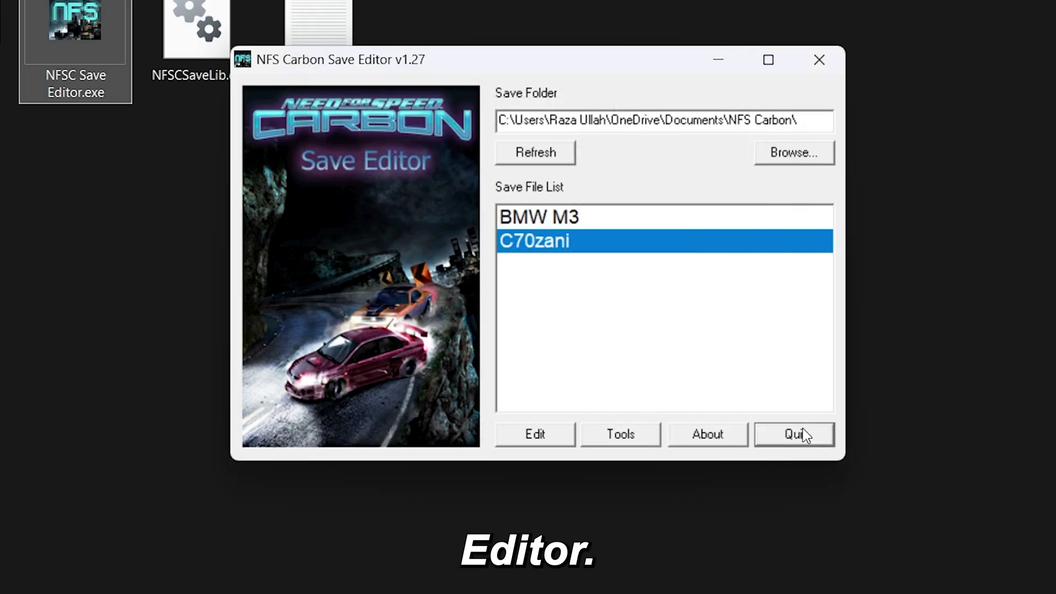
Close the save editor, then in NFS Carbon buy a car and add the Jetstream roof scoop.
{"action": "left_click", "coordinate": [802, 431]}
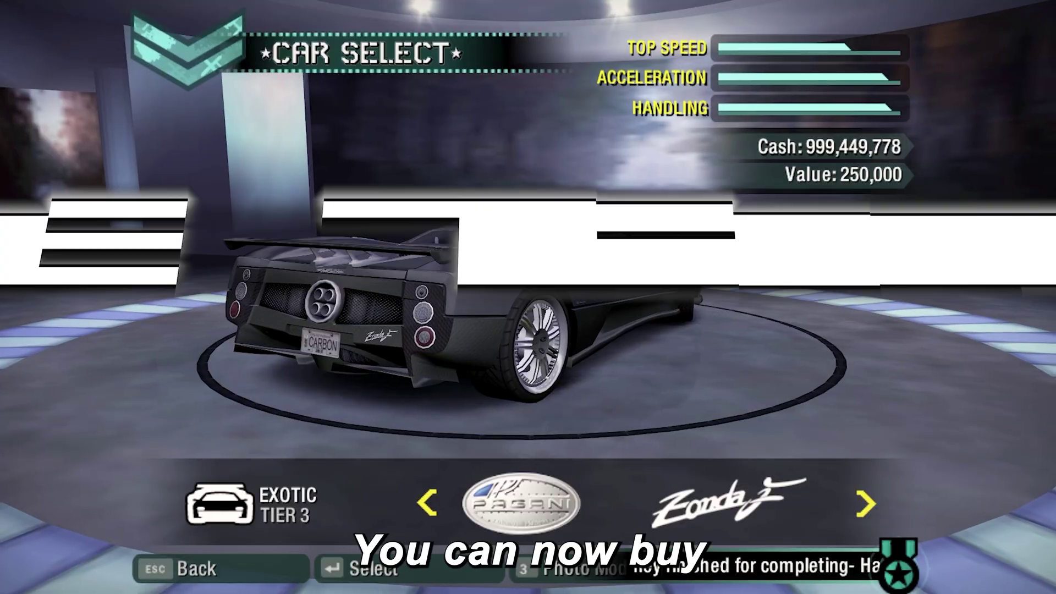
{"action": "key", "text": "Return"}
{"action": "key", "text": "Down"}
{"action": "key", "text": "Return"}
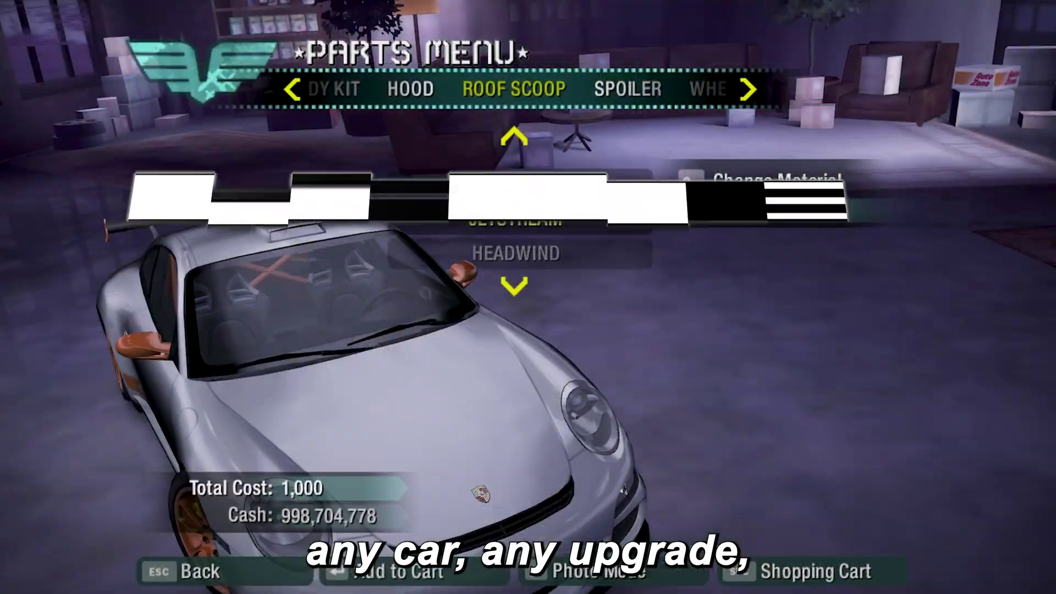
{"action": "key", "text": "Return"}
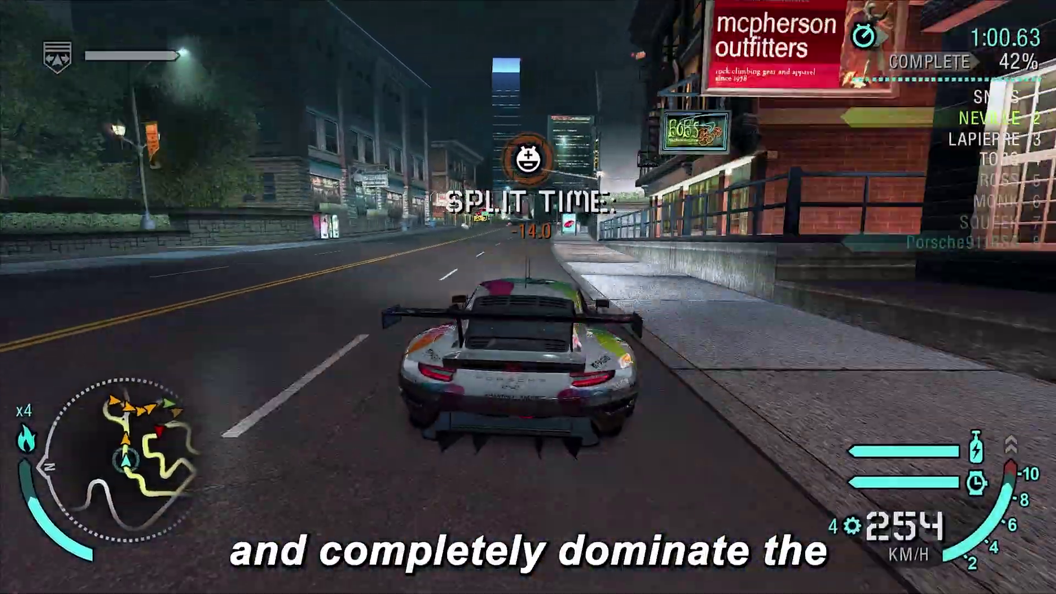